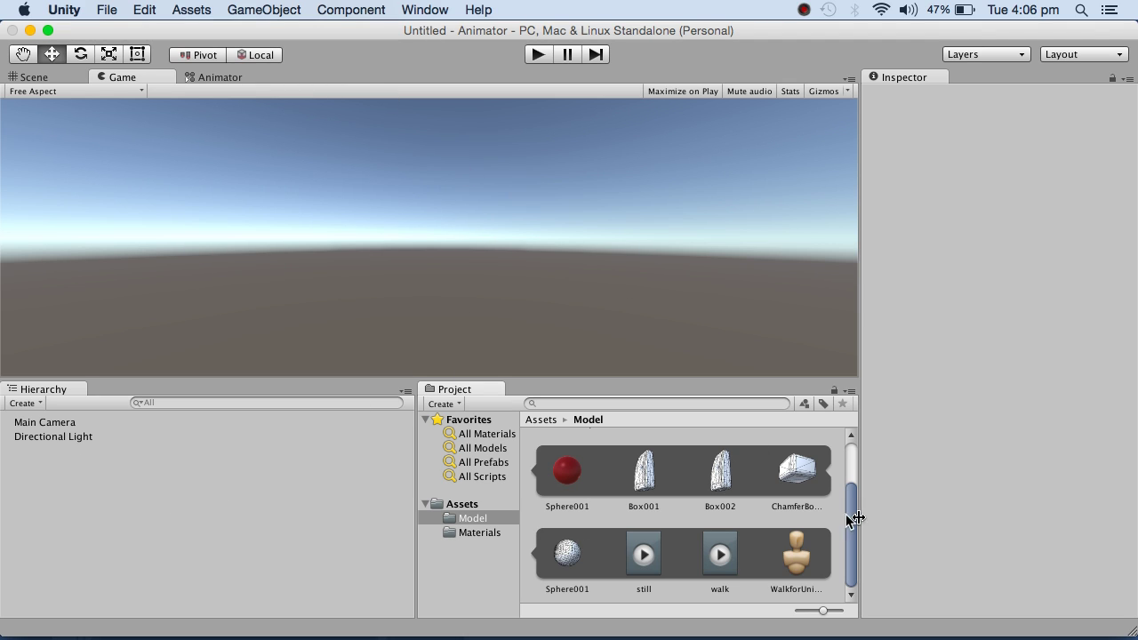
# Step: Open the StateChange scene from Assets and select the WalkforUnity model in the Hierarchy
pyautogui.moveTo(847, 518); pyautogui.dragTo(858, 452)
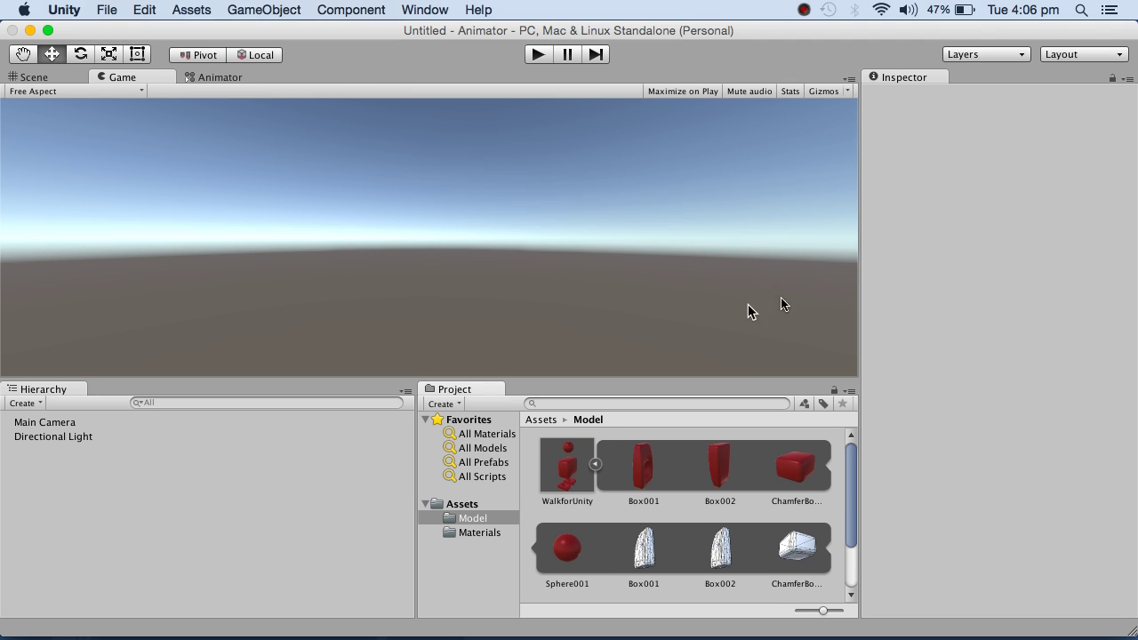
pyautogui.click(478, 532)
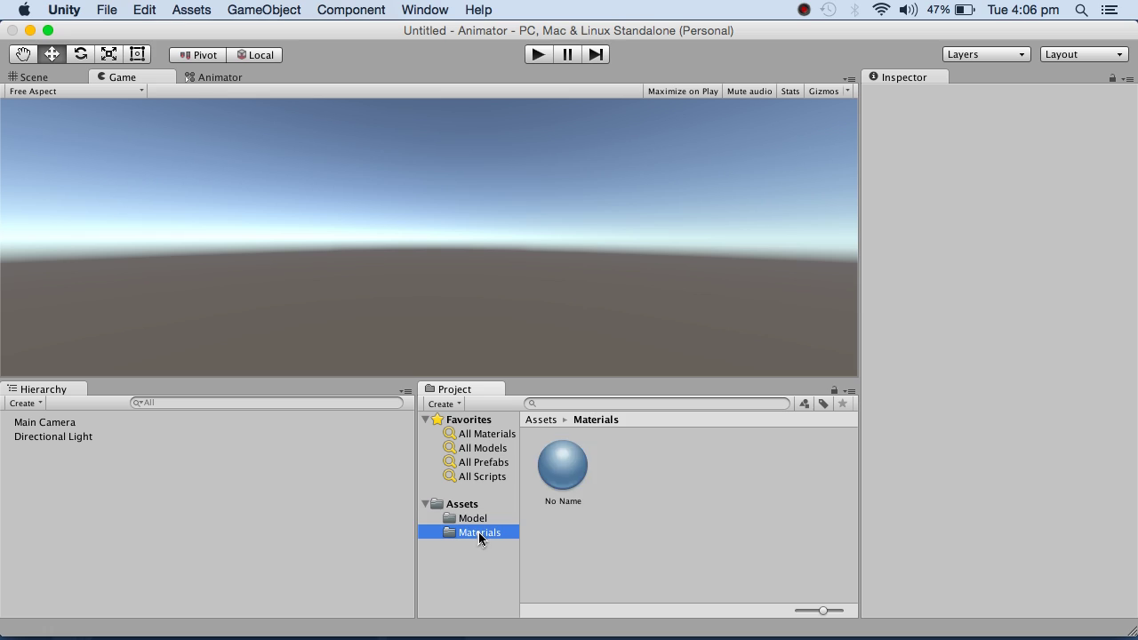
pyautogui.click(464, 504)
pyautogui.doubleClick(816, 472)
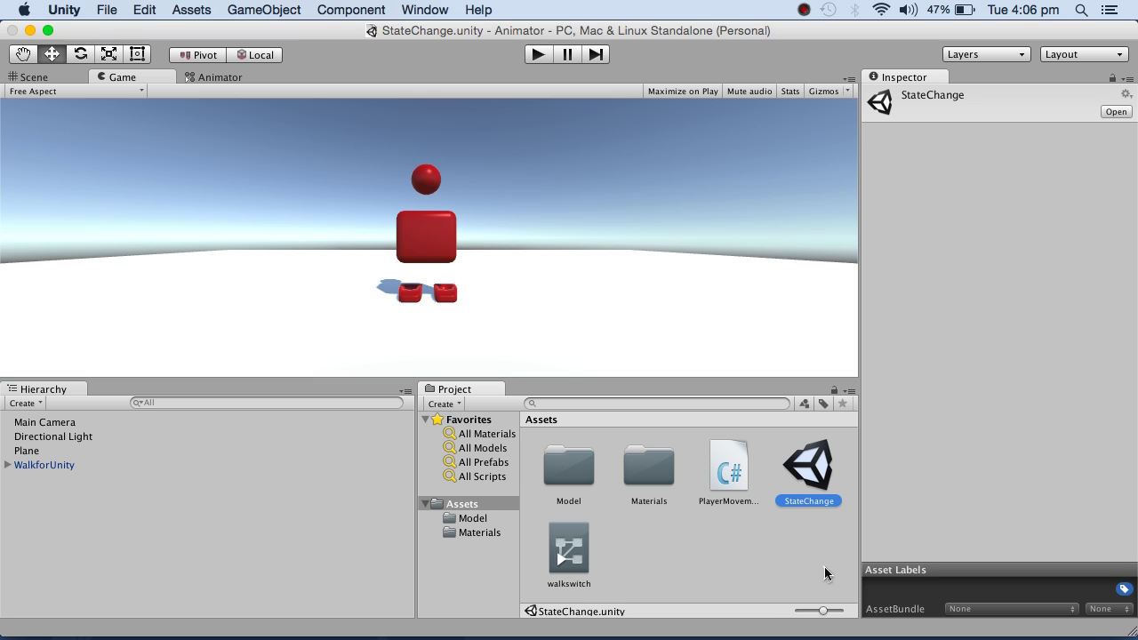
pyautogui.click(27, 466)
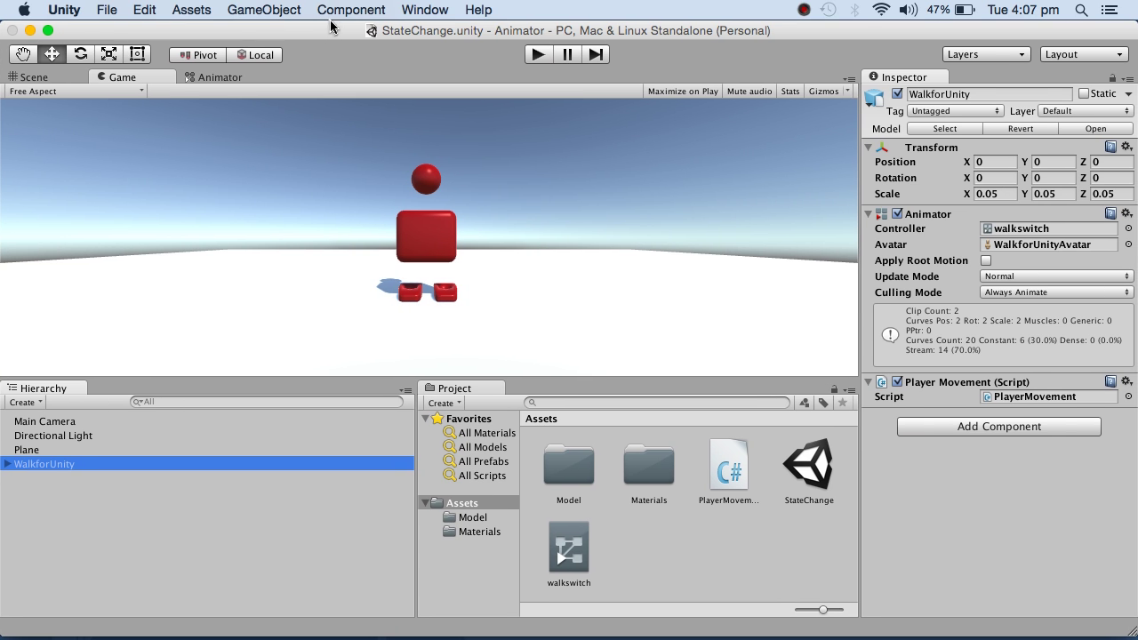
pyautogui.press('super+Tab')
pyautogui.press('super+Tab')
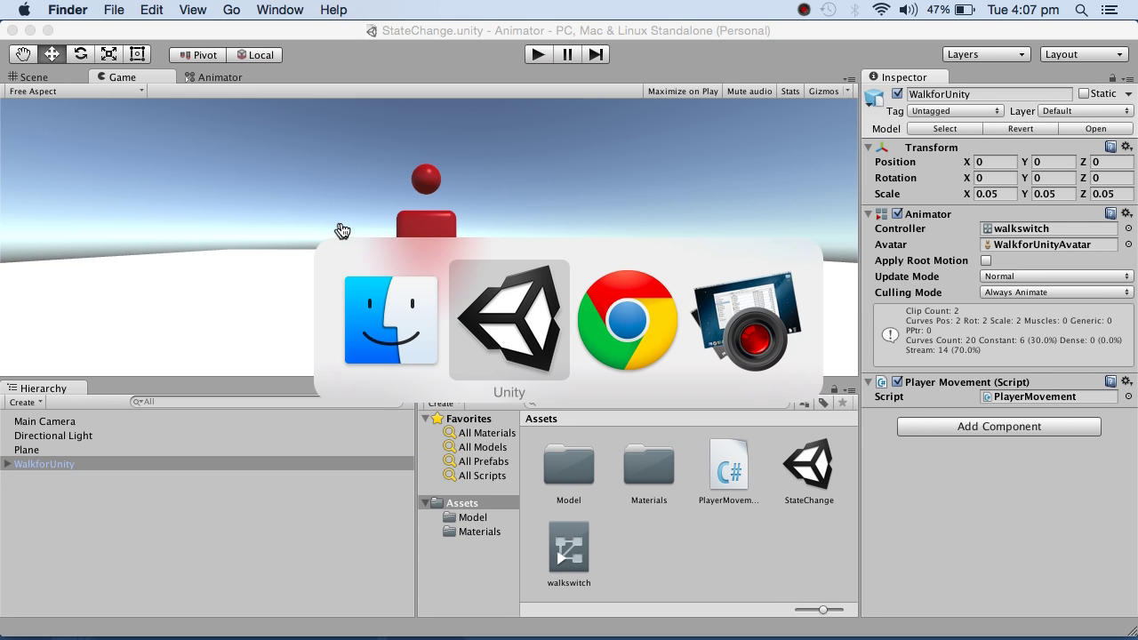
pyautogui.press('super+Tab')
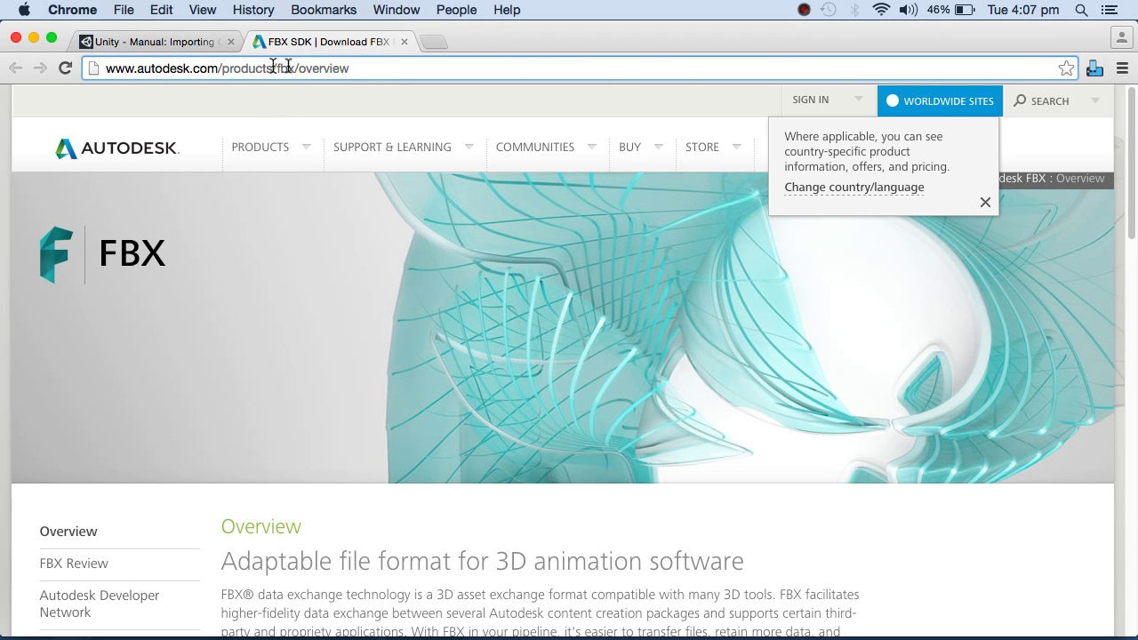
pyautogui.moveTo(368, 64); pyautogui.dragTo(263, 66)
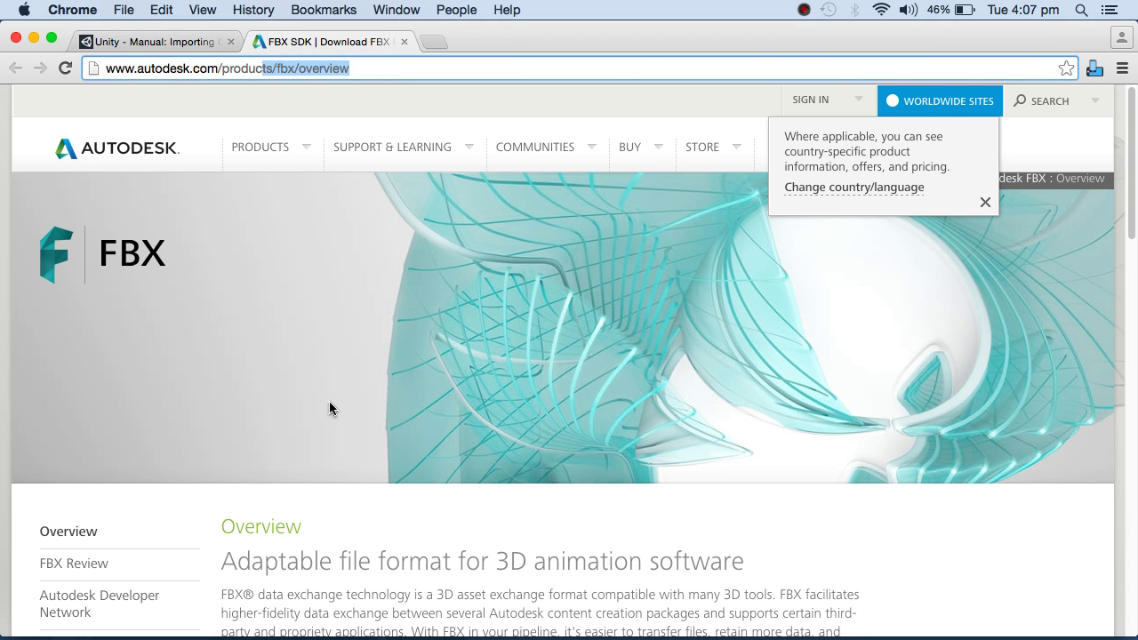
pyautogui.scroll(-5, 329, 403)
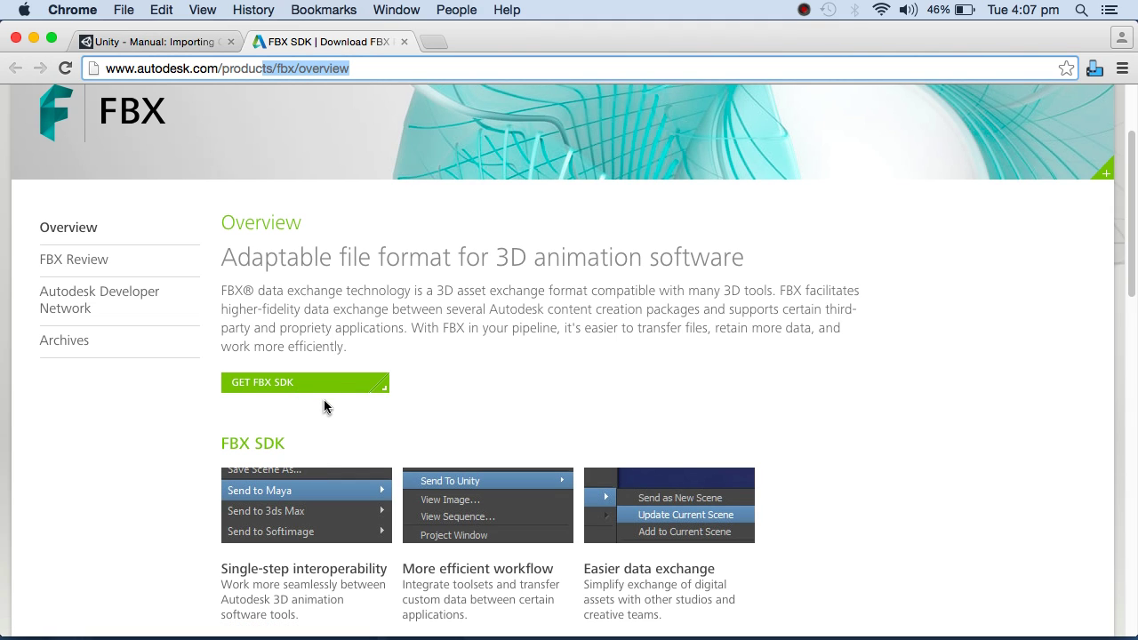
pyautogui.scroll(-6, 337, 379)
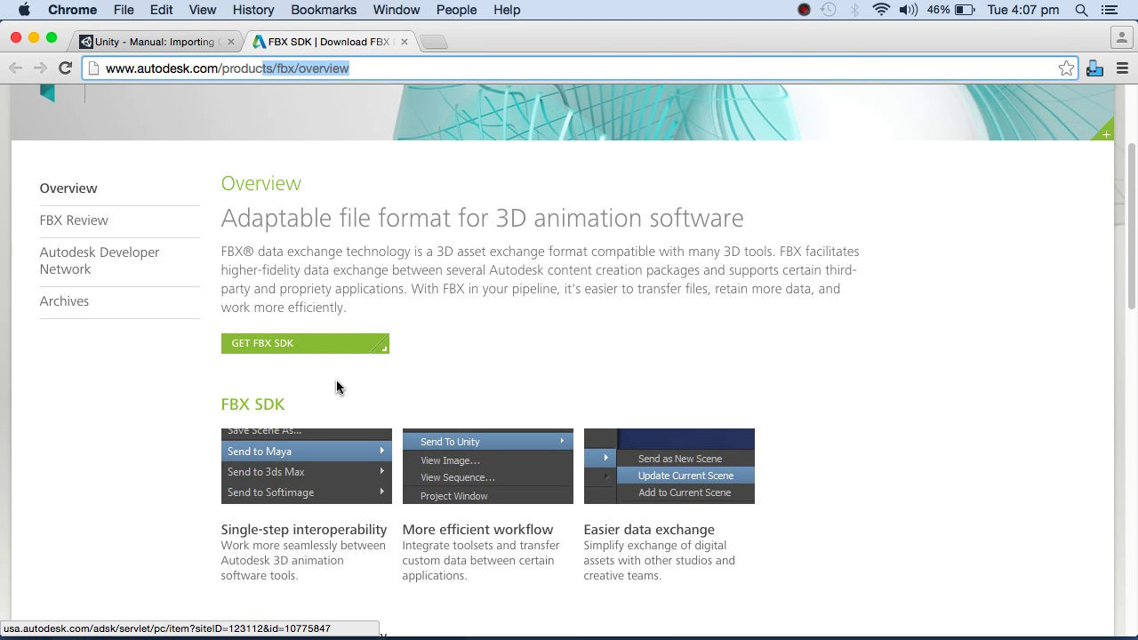
pyautogui.scroll(-6, 337, 380)
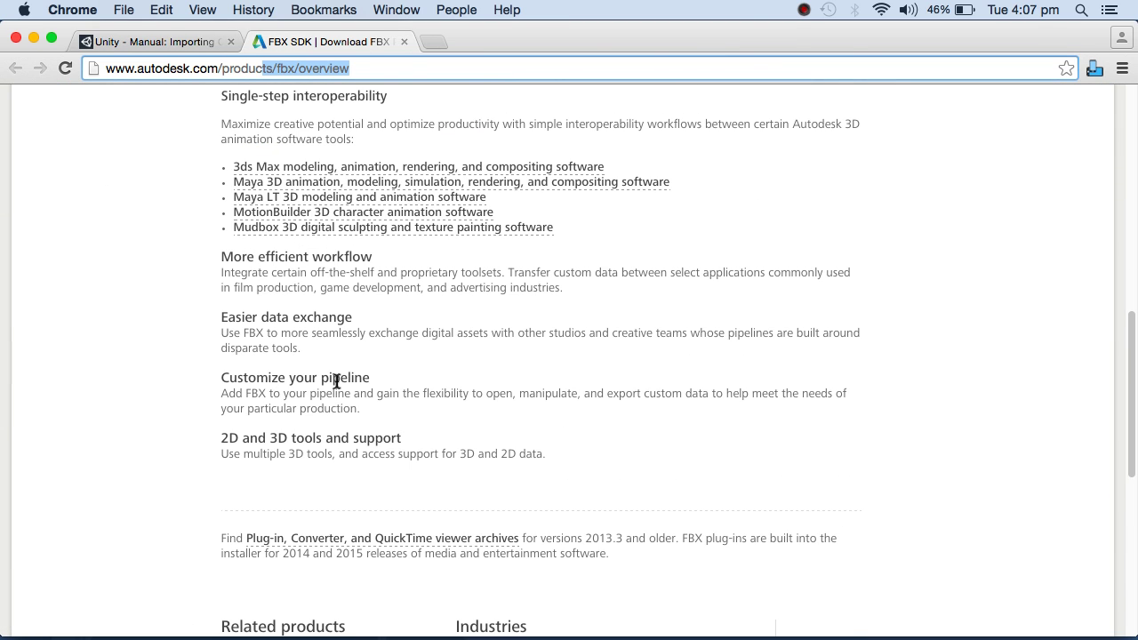
pyautogui.press('super+Tab')
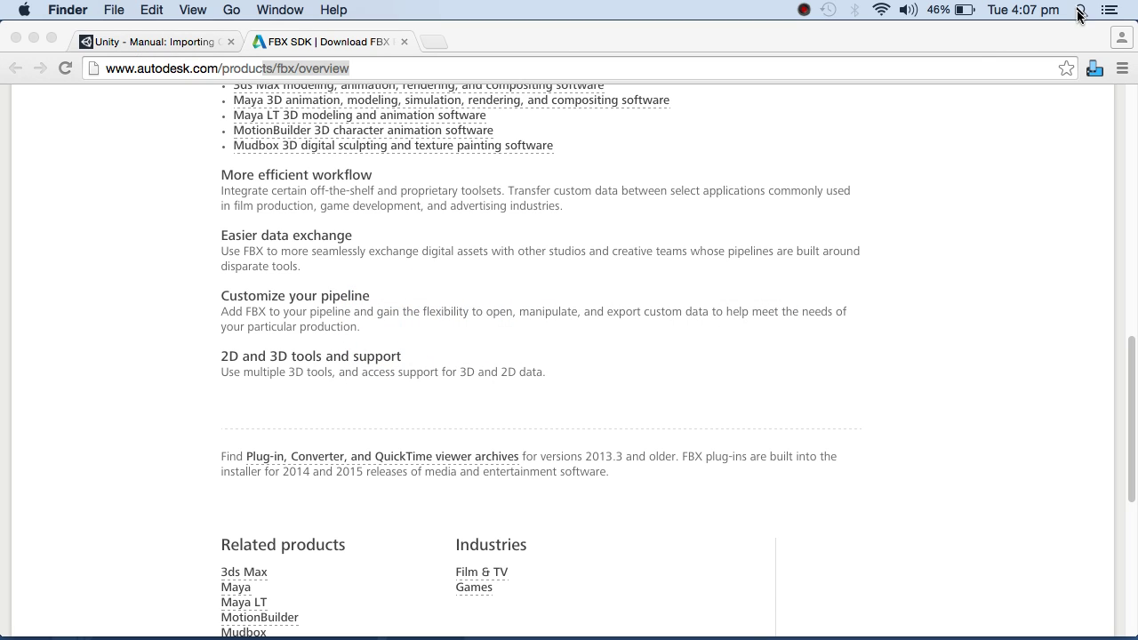
pyautogui.click(715, 269)
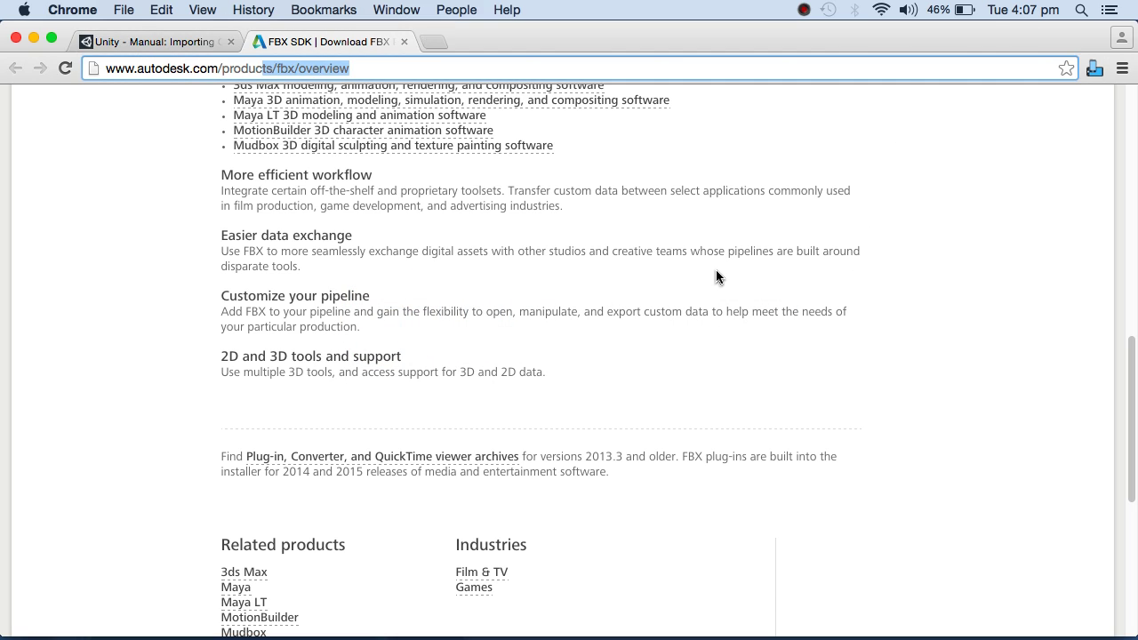
pyautogui.press('super+h')
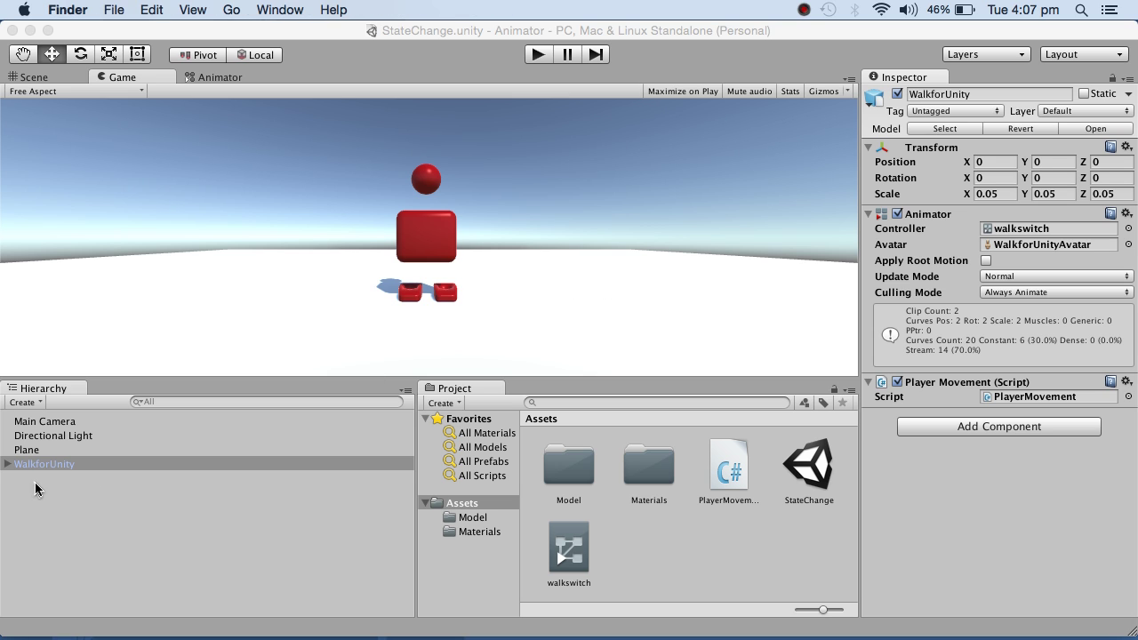
# Step: Select WalkforUnity's still clip in the Model folder and open its Animations import settings
pyautogui.click(413, 241)
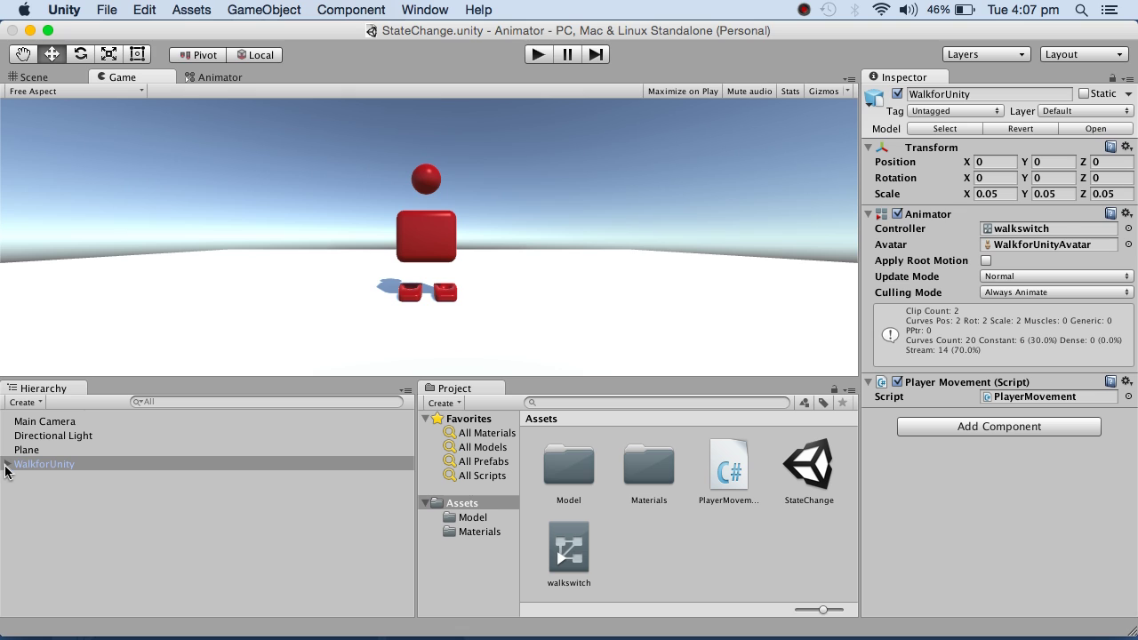
pyautogui.click(467, 516)
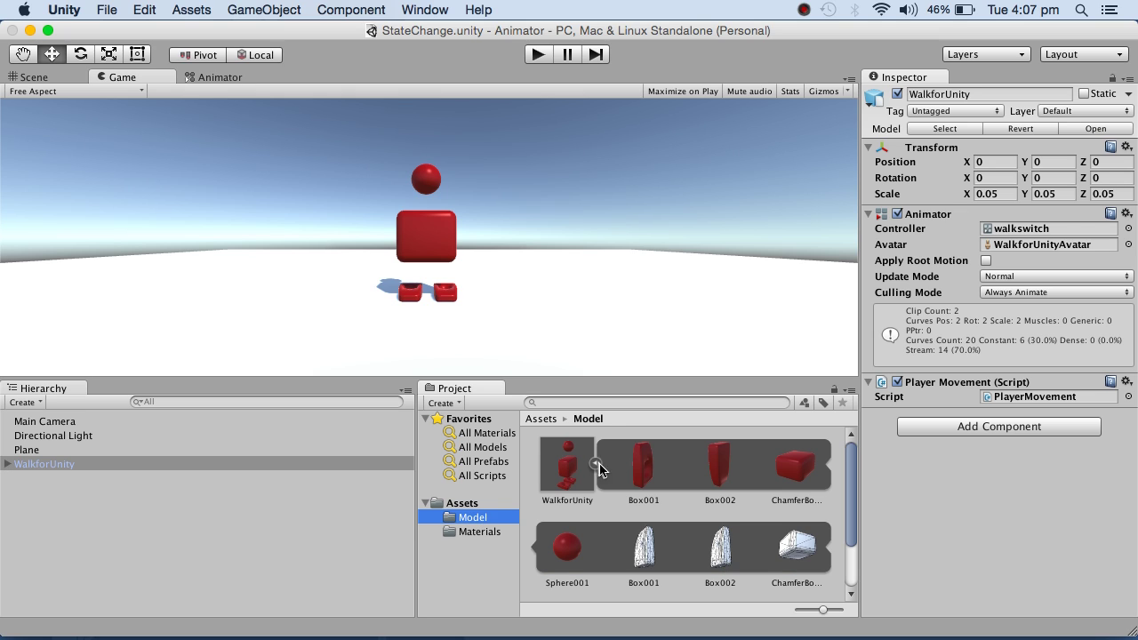
pyautogui.click(604, 469)
pyautogui.click(575, 469)
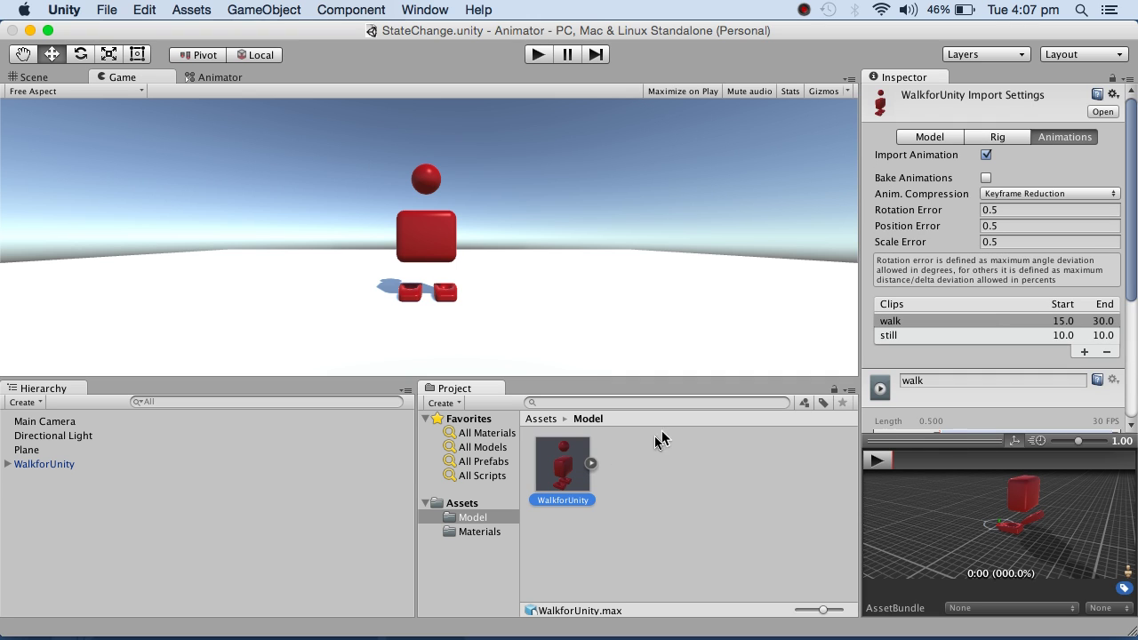
pyautogui.click(591, 463)
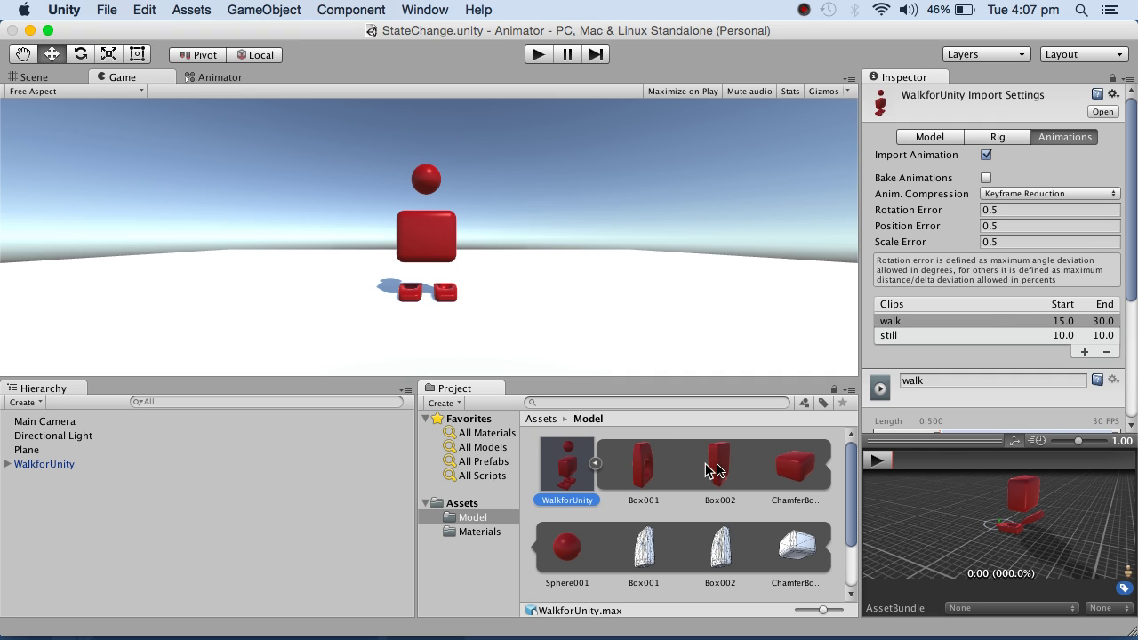
pyautogui.moveTo(851, 513); pyautogui.dragTo(861, 548)
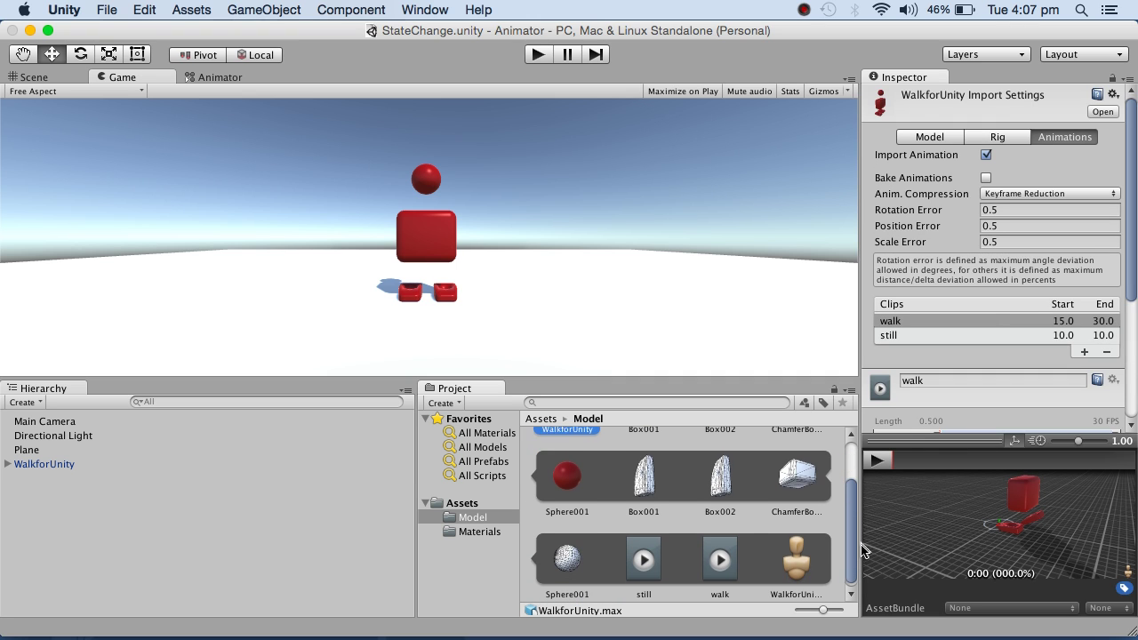
pyautogui.click(648, 544)
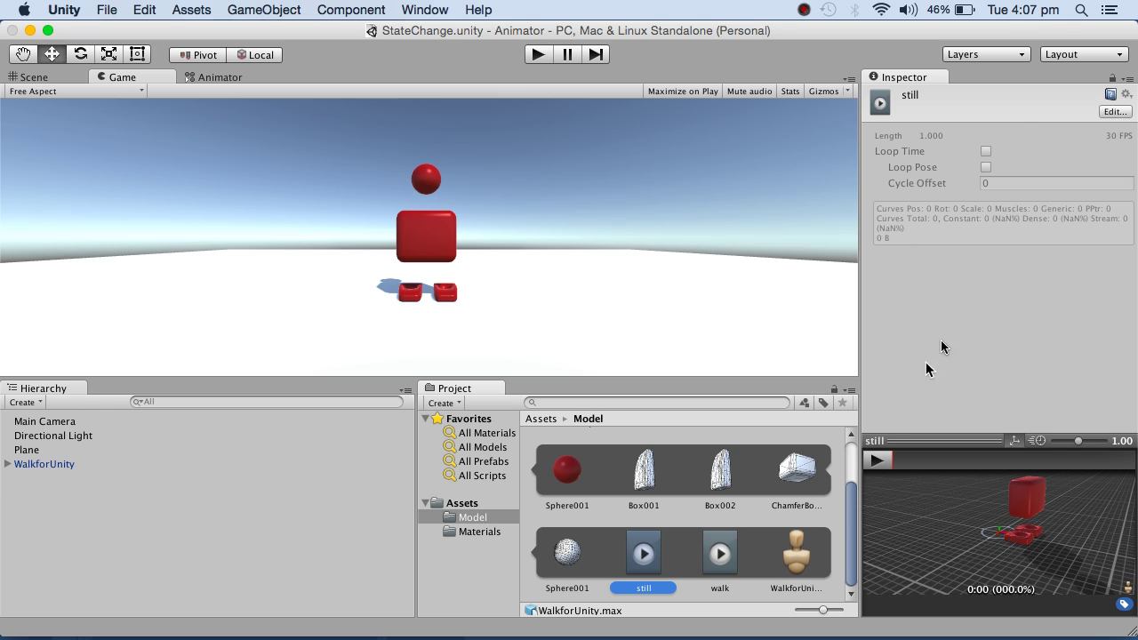
pyautogui.click(1112, 112)
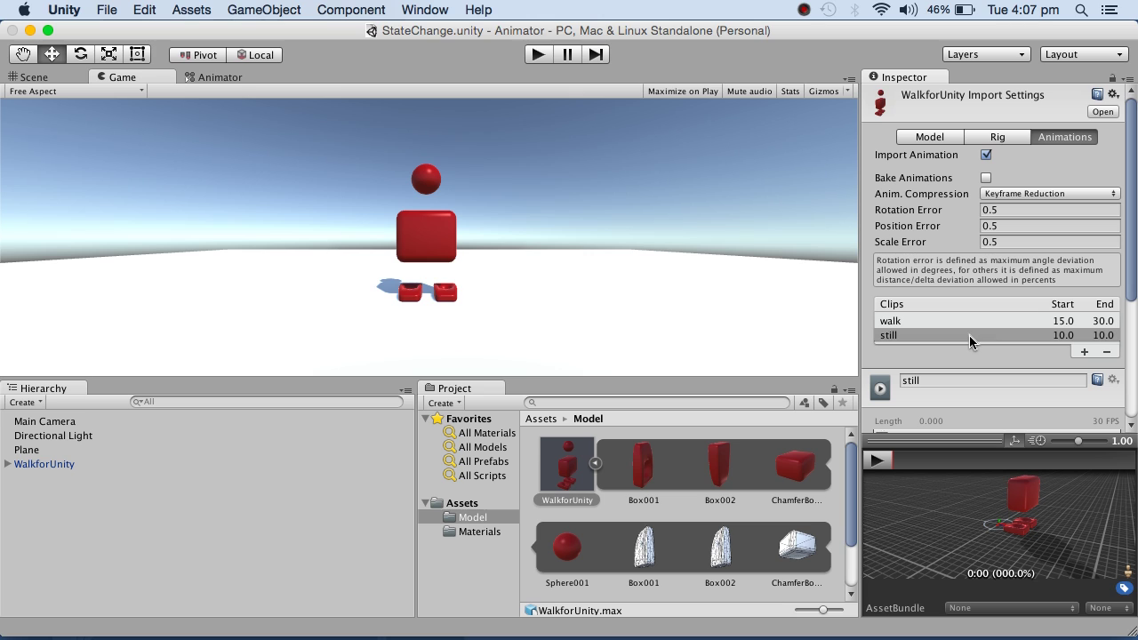
# Step: Select the still clip and check that its Start and End frames are both 10
pyautogui.click(1067, 336)
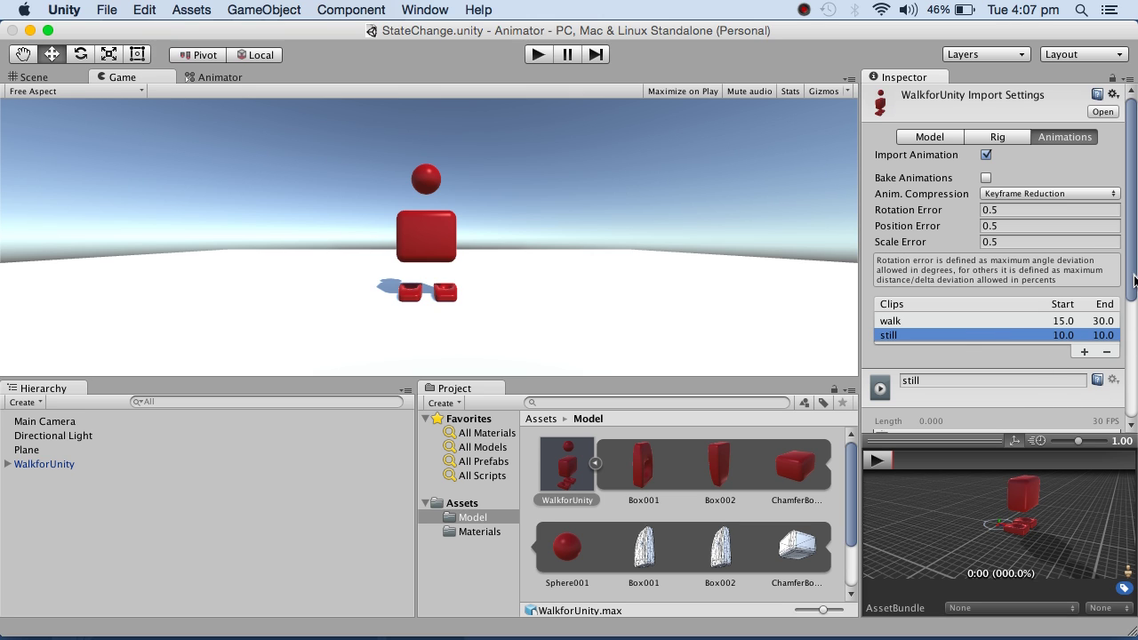
pyautogui.scroll(-5, 1134, 281)
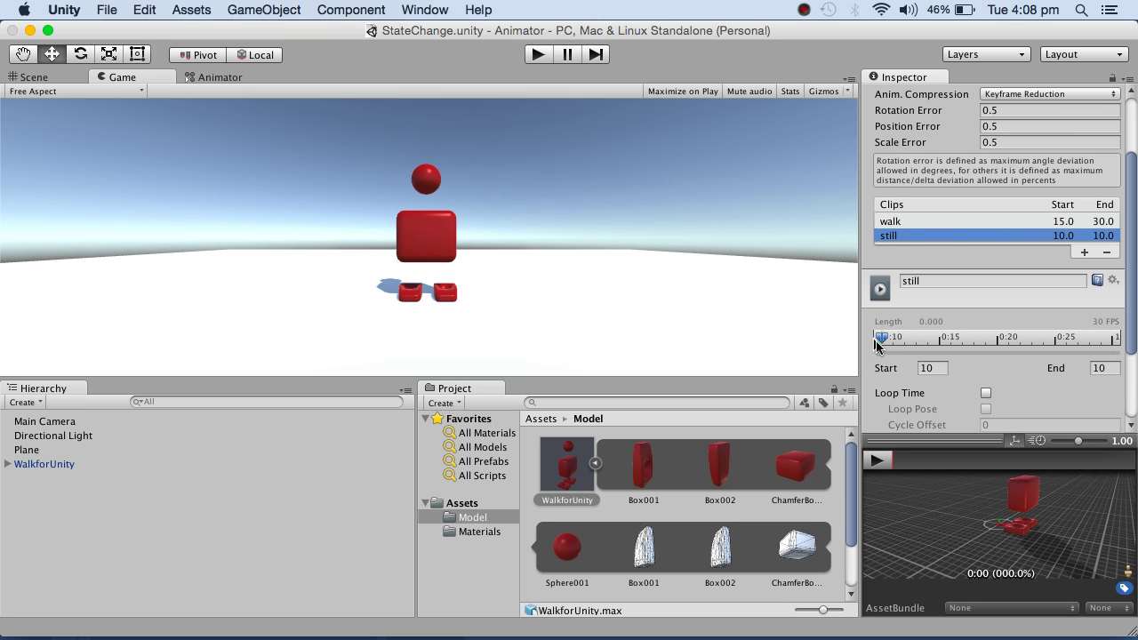
pyautogui.click(929, 369)
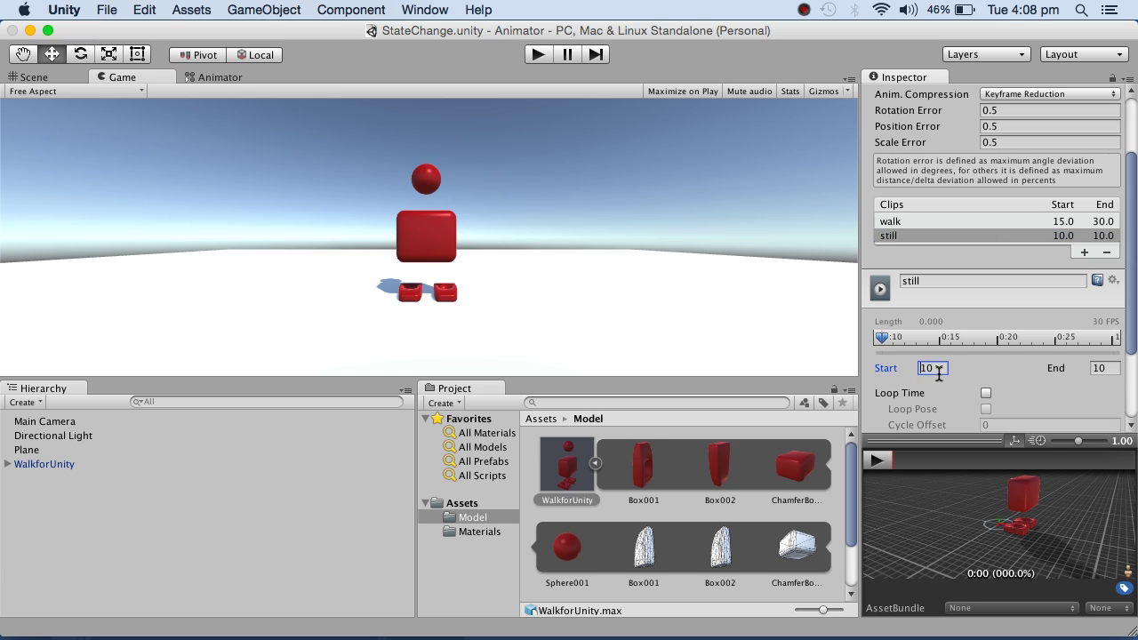
pyautogui.moveTo(938, 375); pyautogui.dragTo(909, 371)
pyautogui.press('Tab')
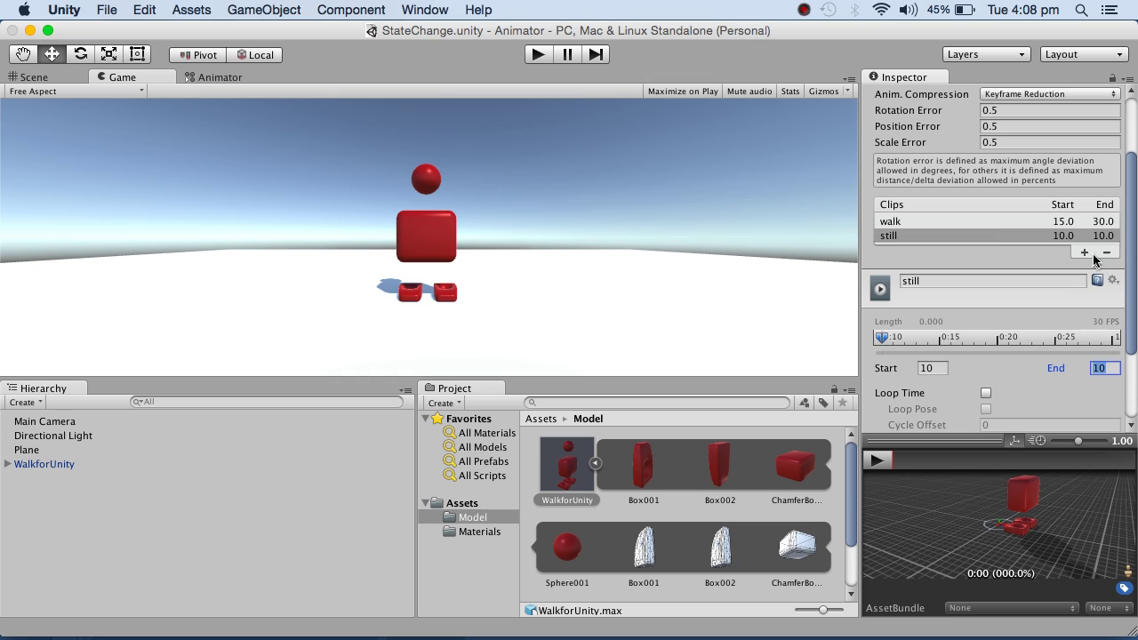
# Step: Preview the walk clip's animation and confirm it spans frames 15 to 30
pyautogui.click(948, 228)
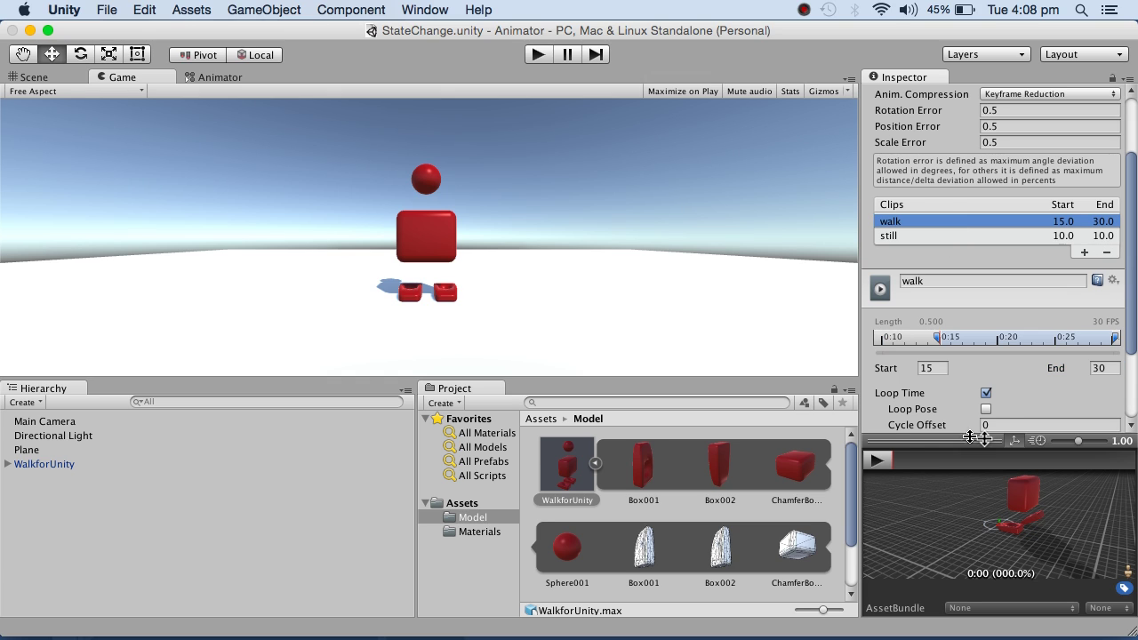
pyautogui.click(876, 462)
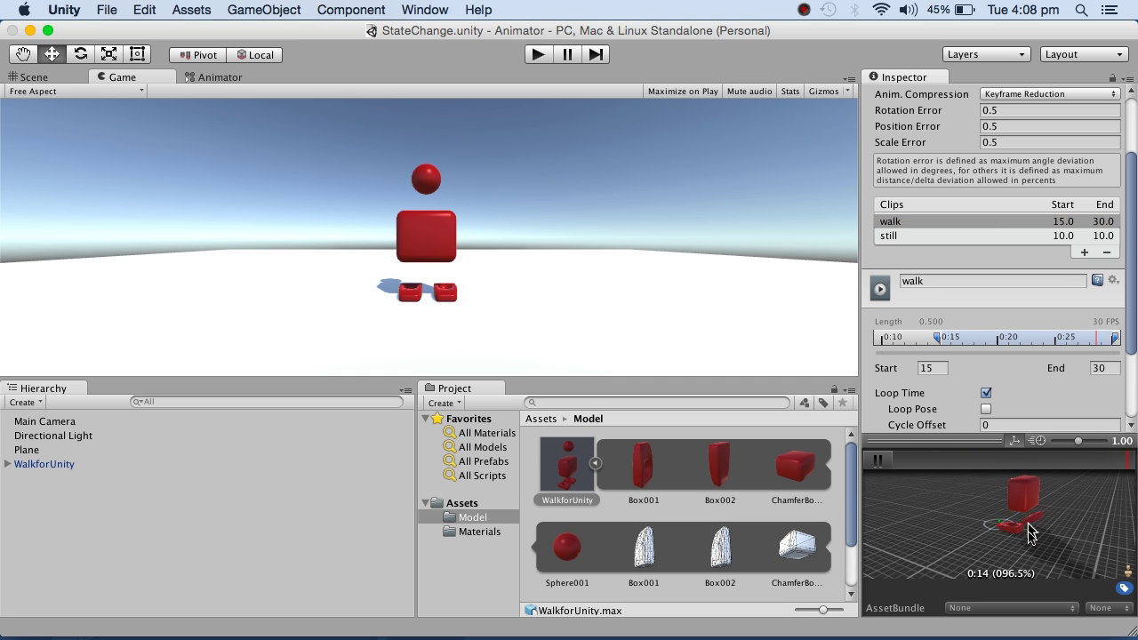
pyautogui.click(878, 461)
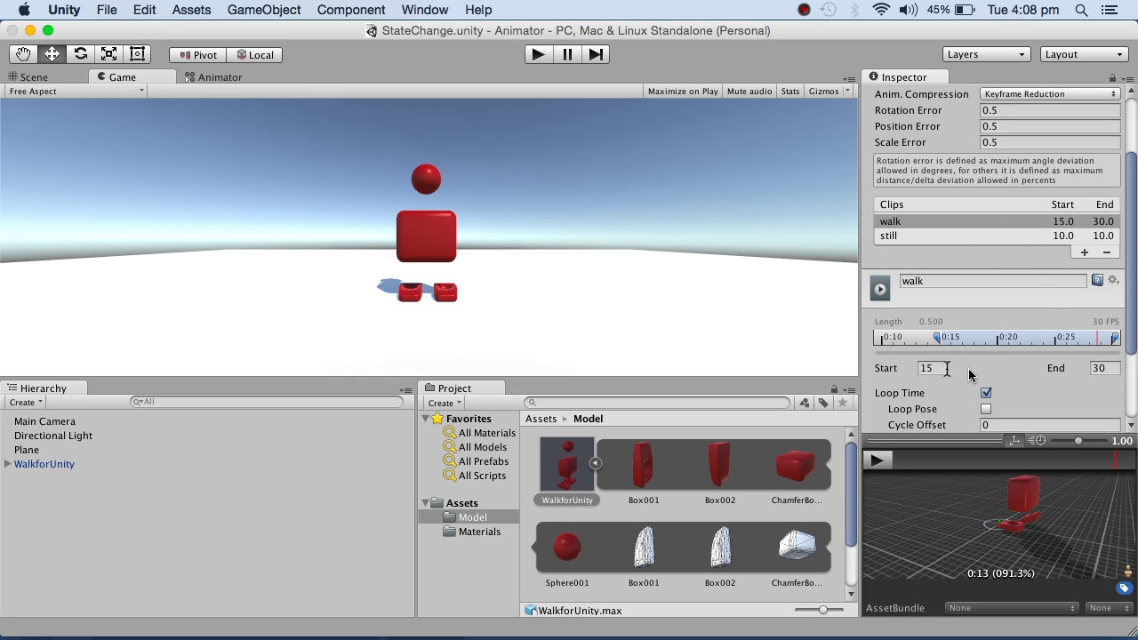
pyautogui.scroll(-3, 1103, 338)
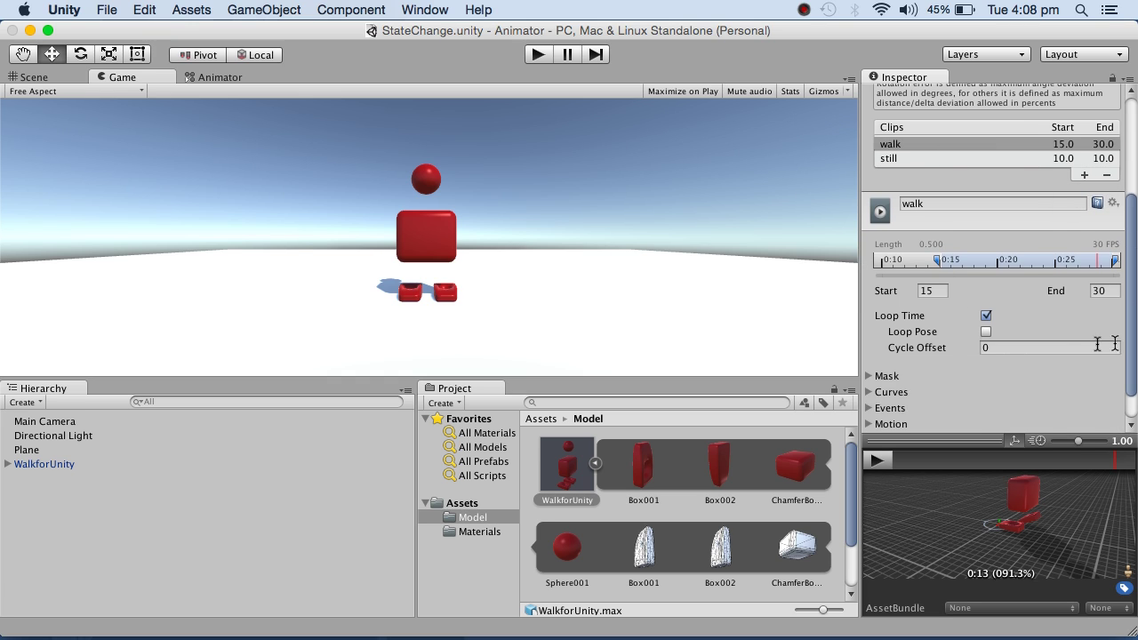
pyautogui.click(932, 290)
pyautogui.click(1102, 292)
pyautogui.click(567, 470)
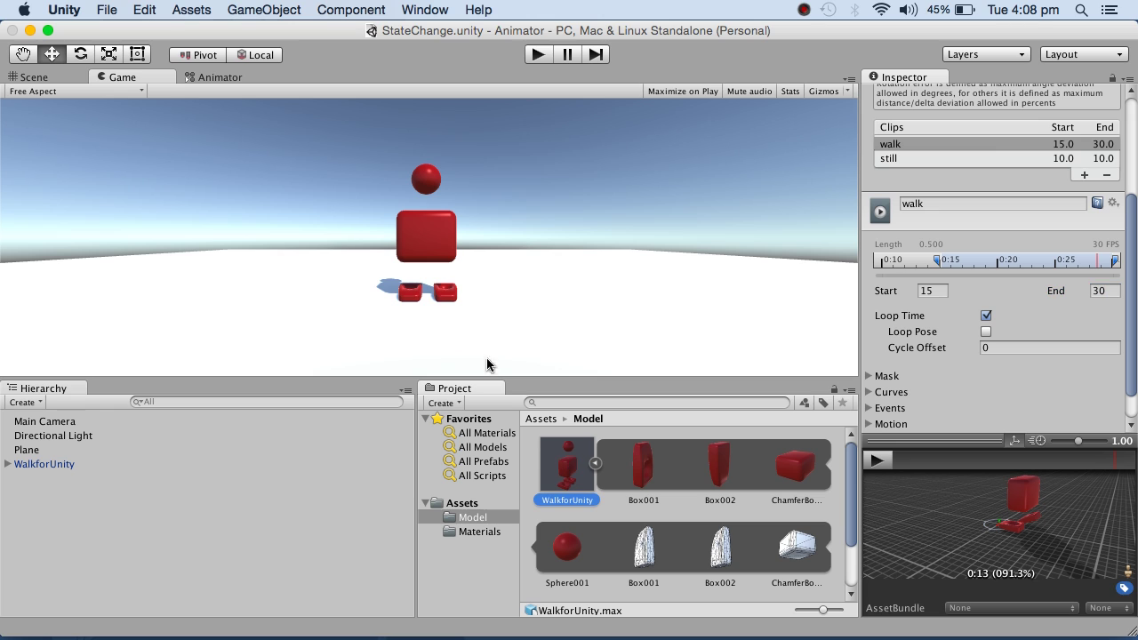
# Step: Discard the unapplied import changes and expand WalkforUnity to show Box001, Box002, ChamferBox001 and Sphere001
pyautogui.click(27, 466)
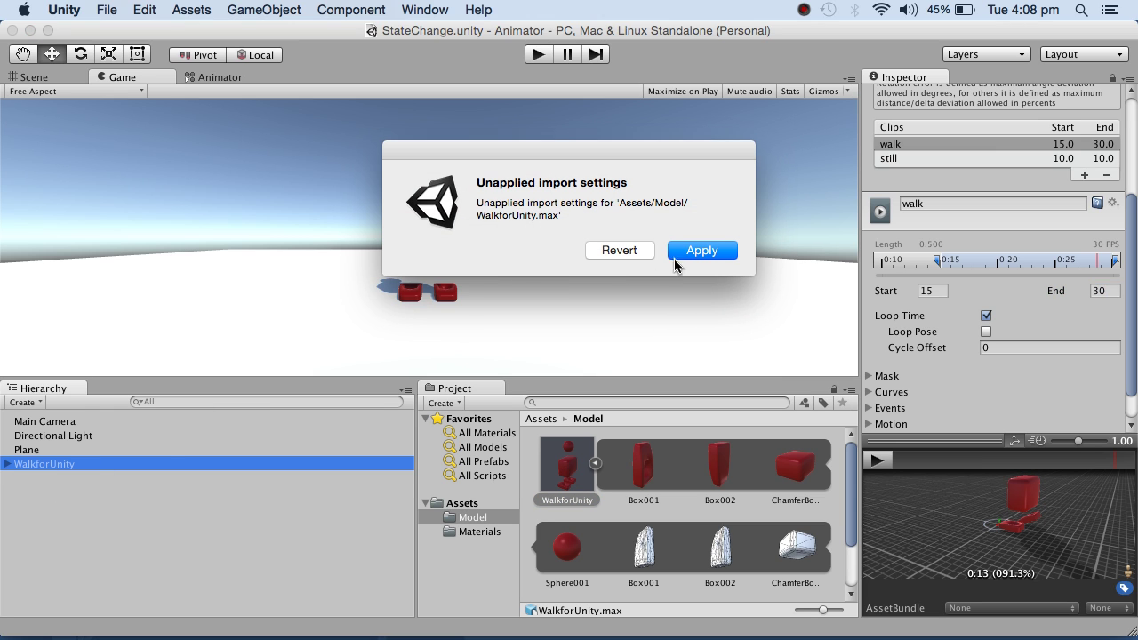
pyautogui.click(620, 250)
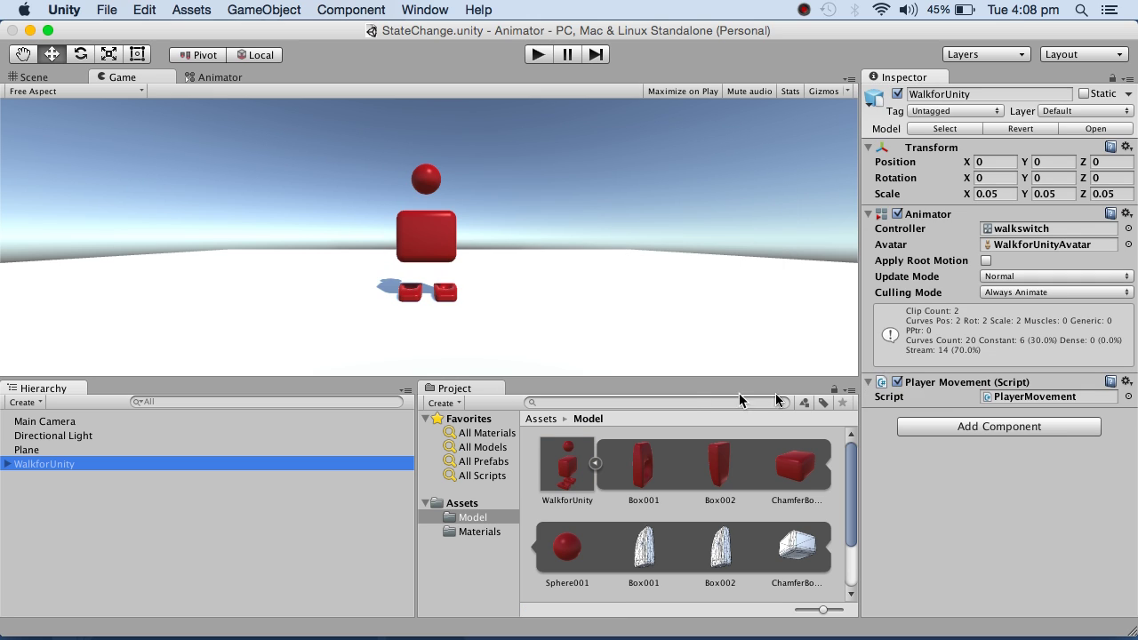
pyautogui.click(11, 463)
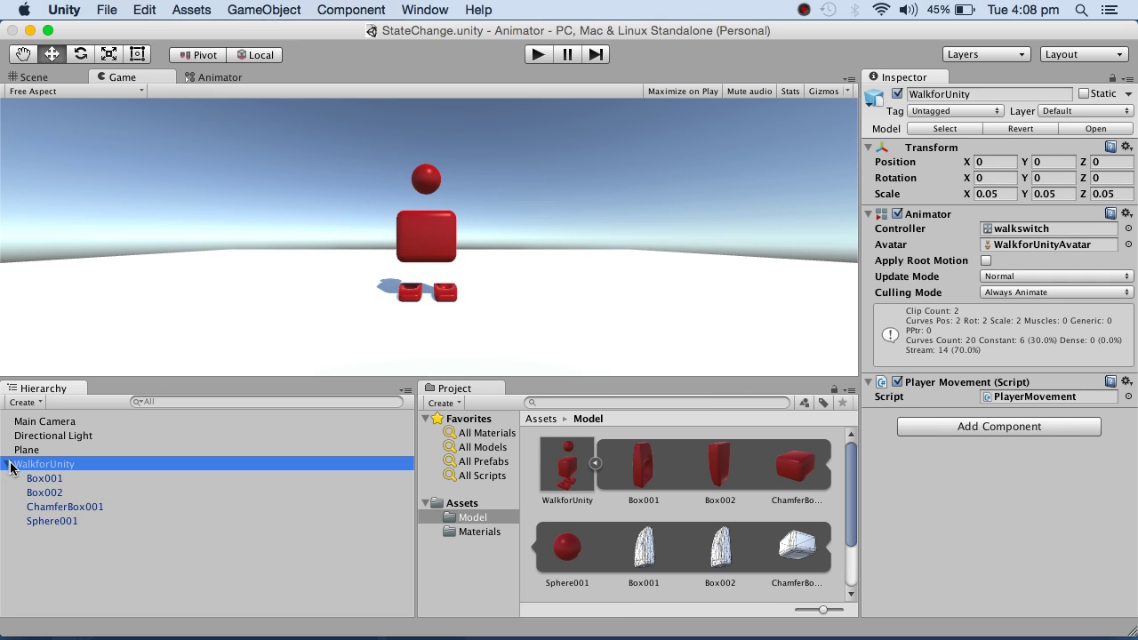
pyautogui.click(71, 462)
pyautogui.click(81, 505)
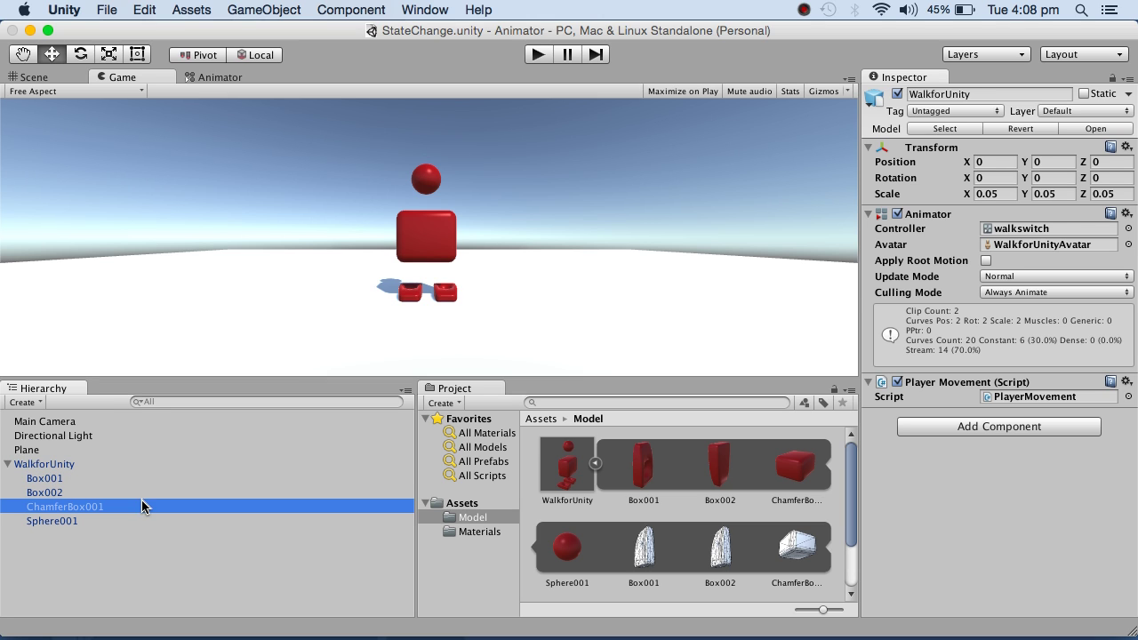
pyautogui.click(49, 464)
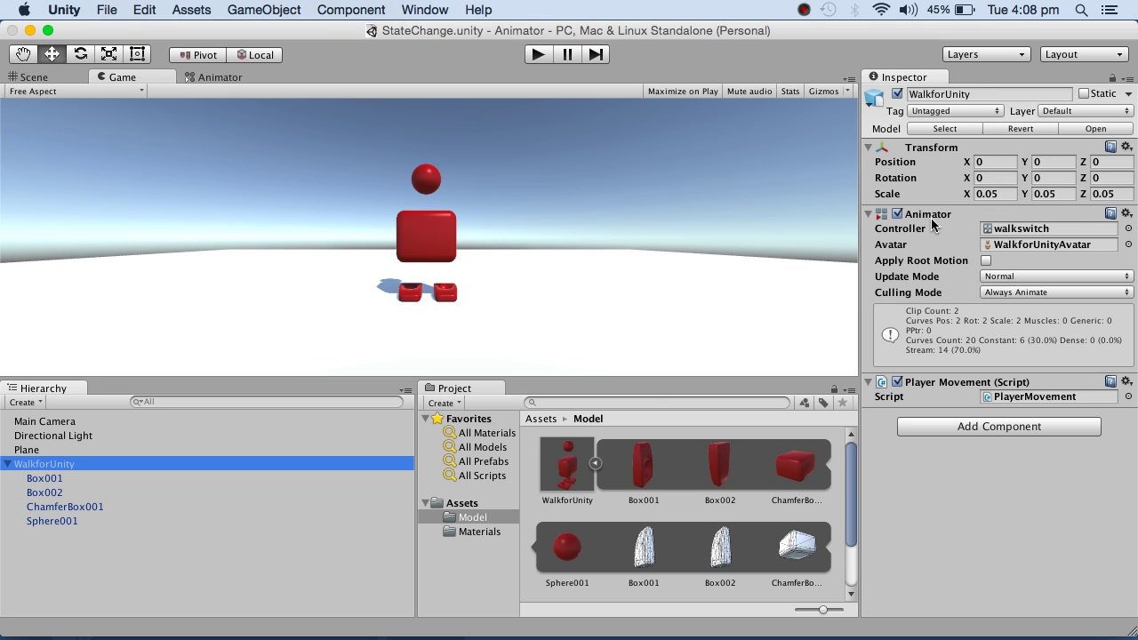
# Step: Bring up the Assets folder's Create menu and dismiss it without creating anything
pyautogui.click(462, 504)
pyautogui.rightClick(463, 504)
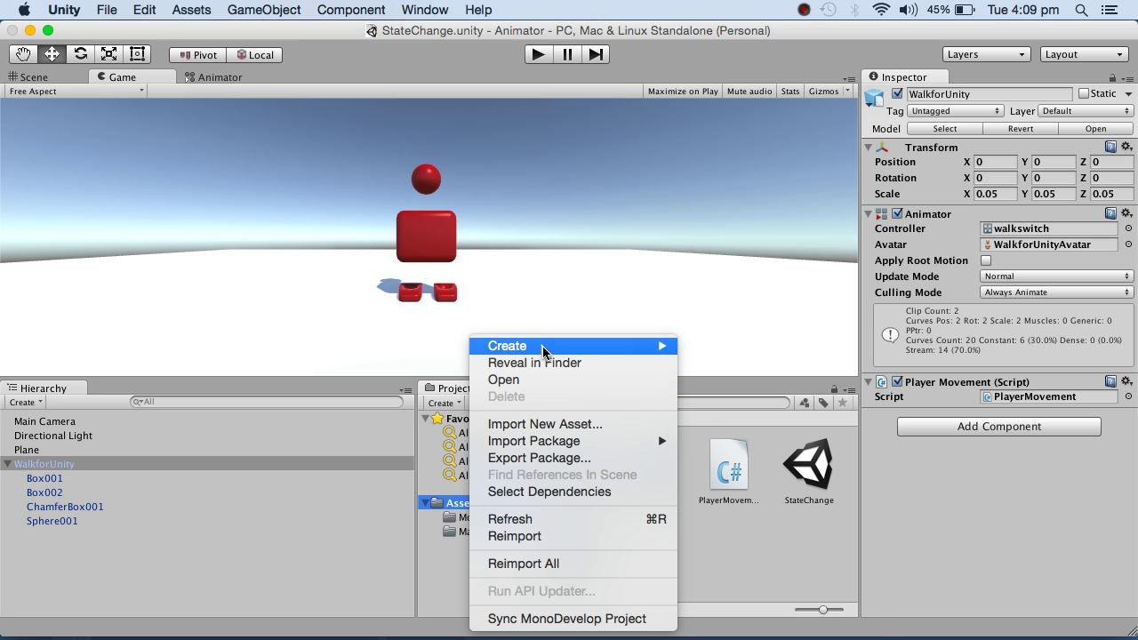
pyautogui.moveTo(544, 349)
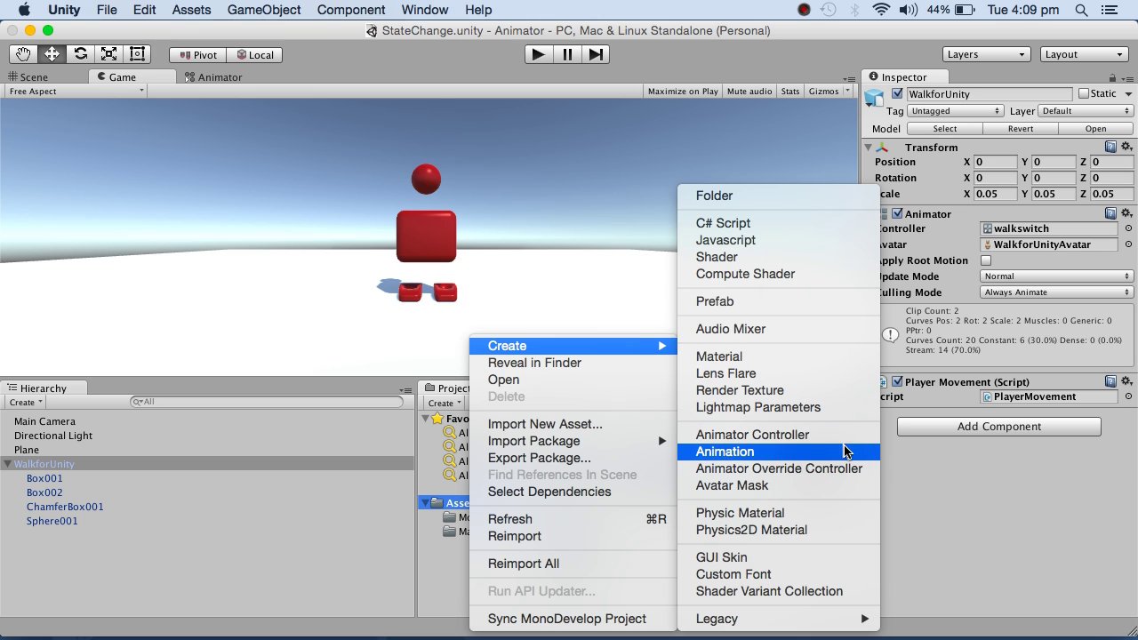
pyautogui.click(985, 506)
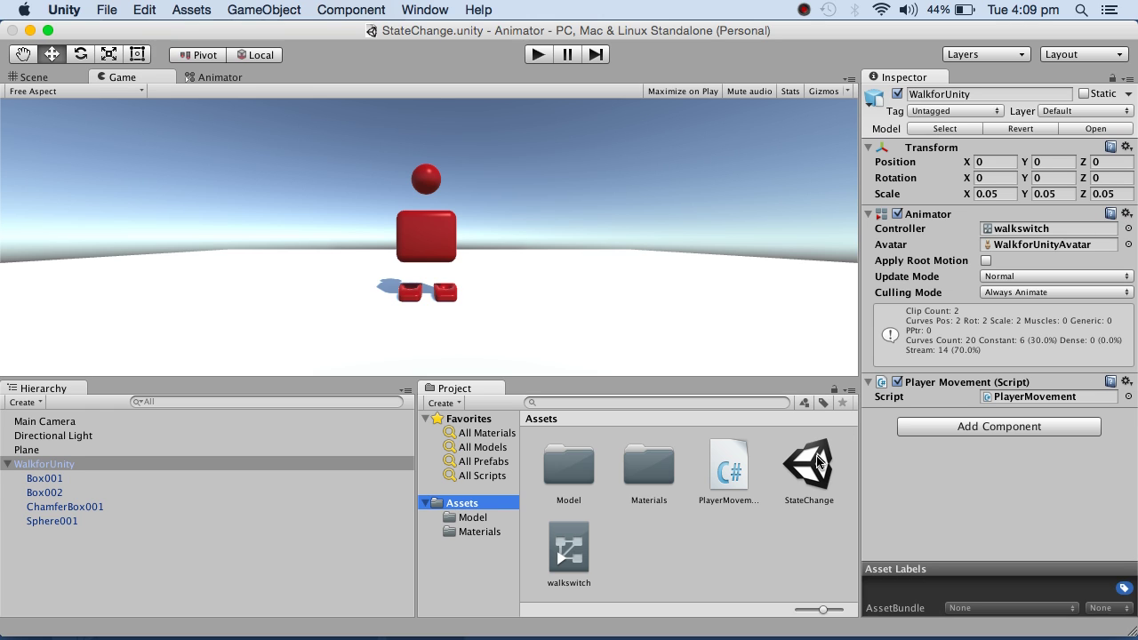
# Step: Open the walkswitch controller in the Animator and select its still state
pyautogui.click(569, 549)
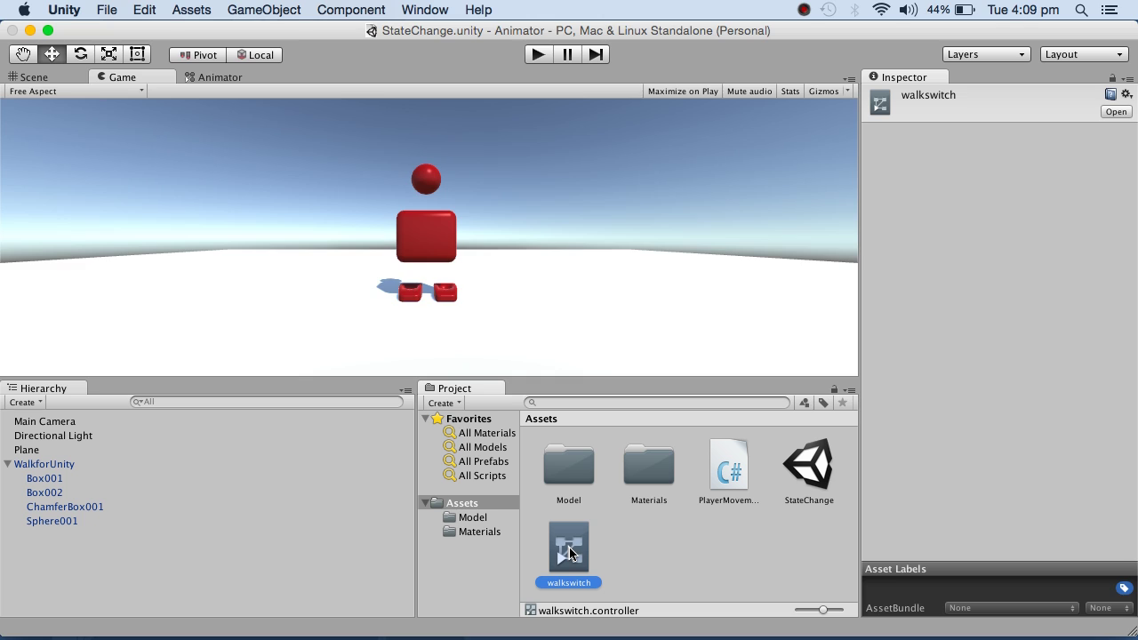
pyautogui.doubleClick(570, 552)
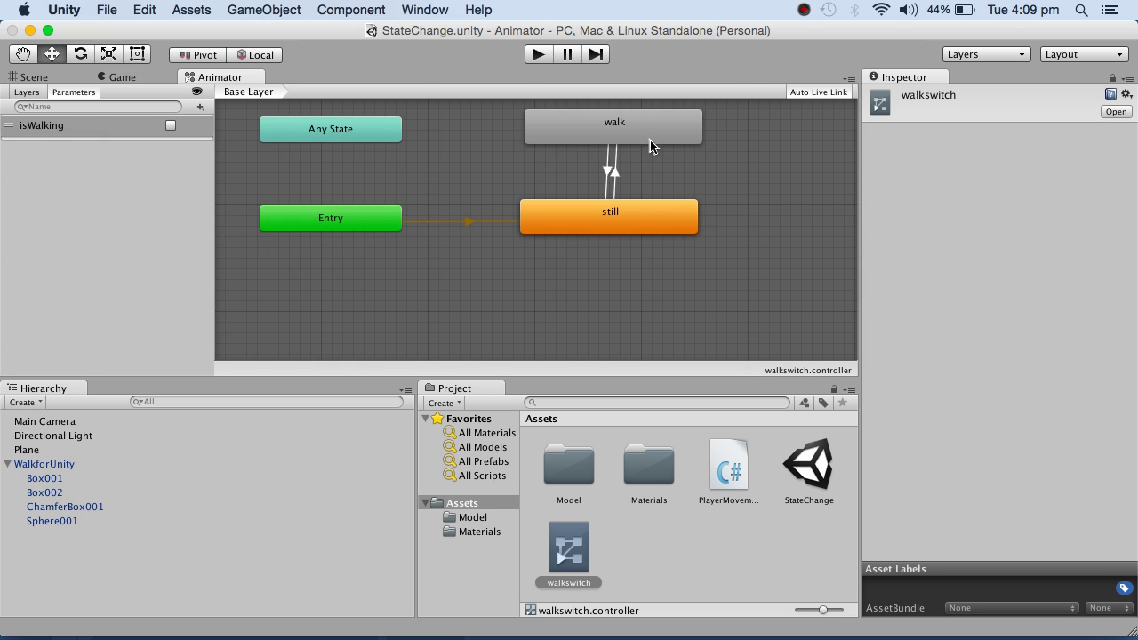
pyautogui.moveTo(650, 144)
pyautogui.mouseDown()
pyautogui.moveTo(637, 147)
pyautogui.moveTo(647, 156)
pyautogui.mouseUp()
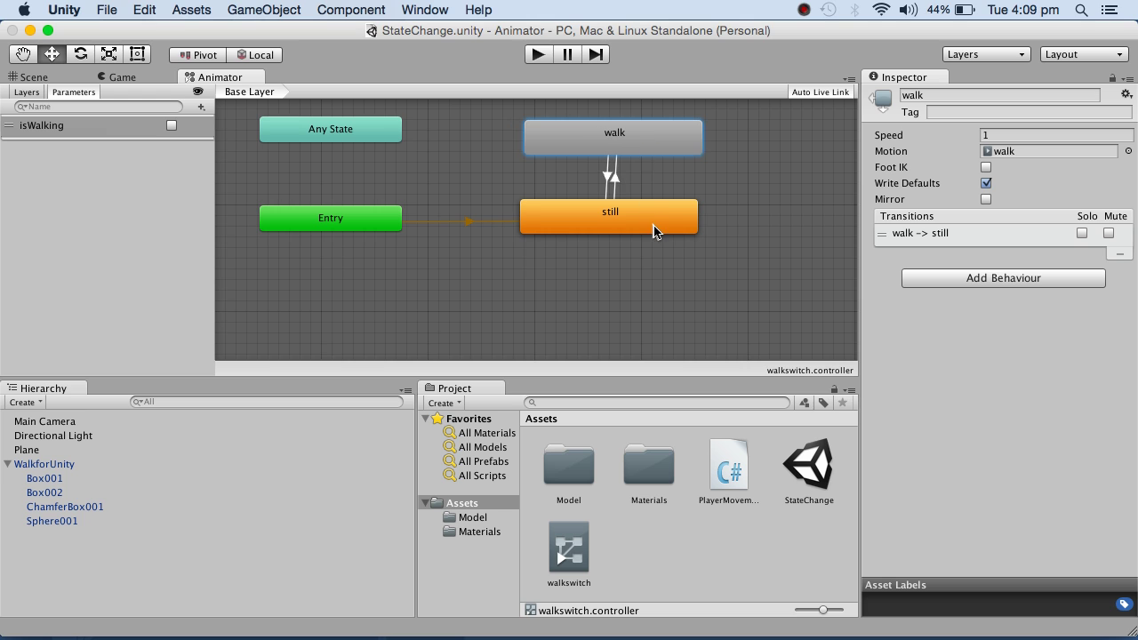
pyautogui.click(653, 228)
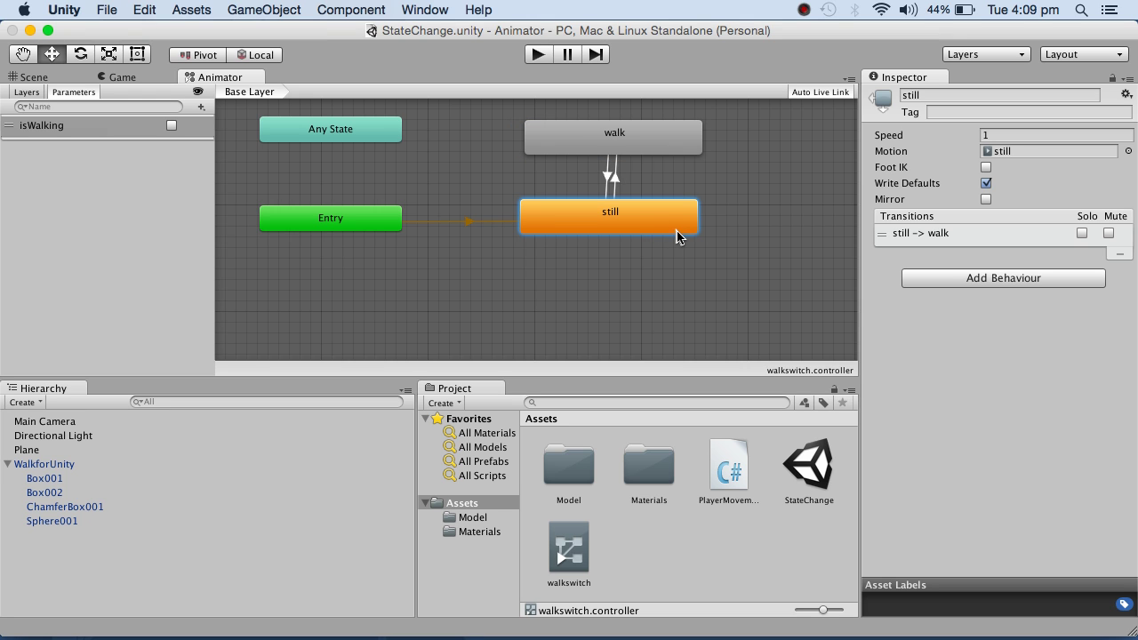
# Step: Add still 0 and walk 0 states to the graph from the Model folder's still and walk clips
pyautogui.click(472, 518)
pyautogui.moveTo(848, 507); pyautogui.dragTo(851, 587)
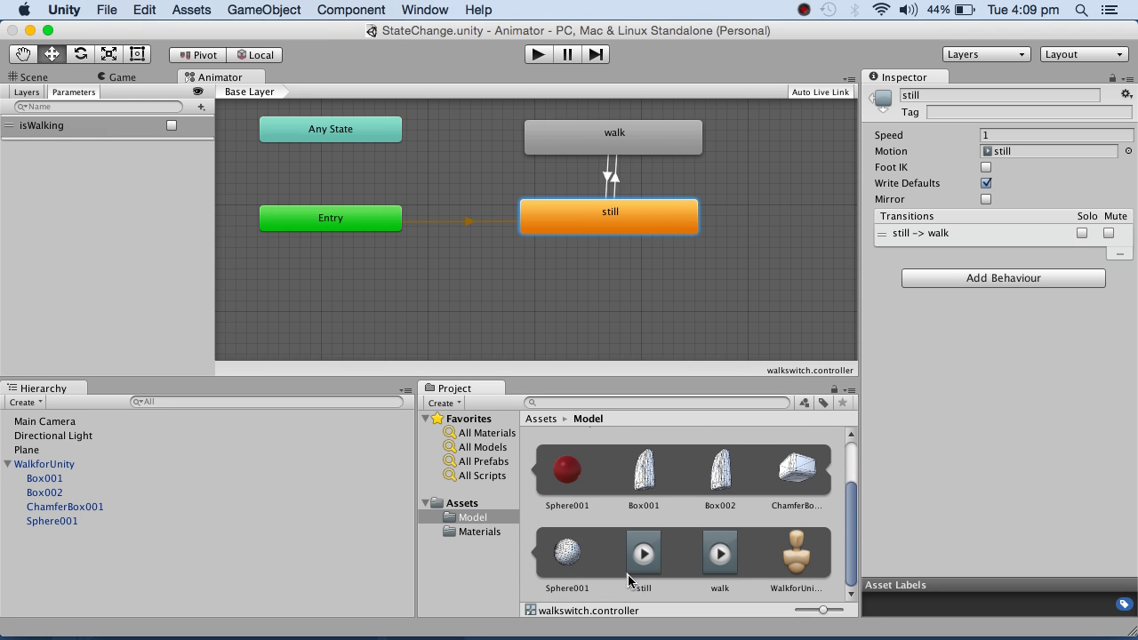
pyautogui.moveTo(636, 569); pyautogui.dragTo(742, 311)
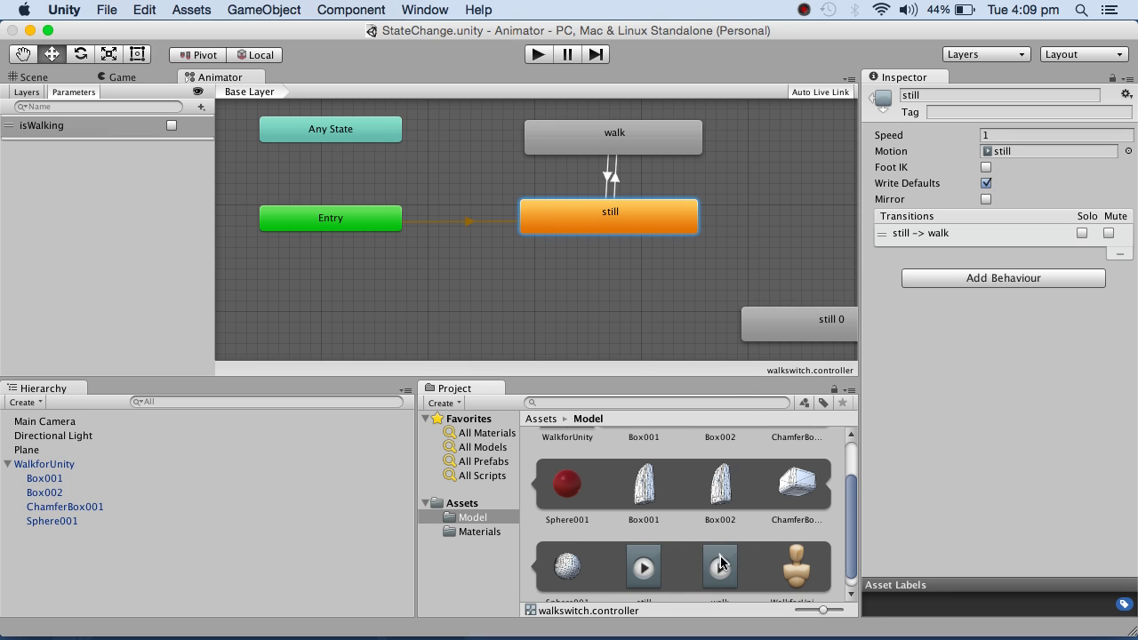
pyautogui.moveTo(720, 566); pyautogui.dragTo(817, 266)
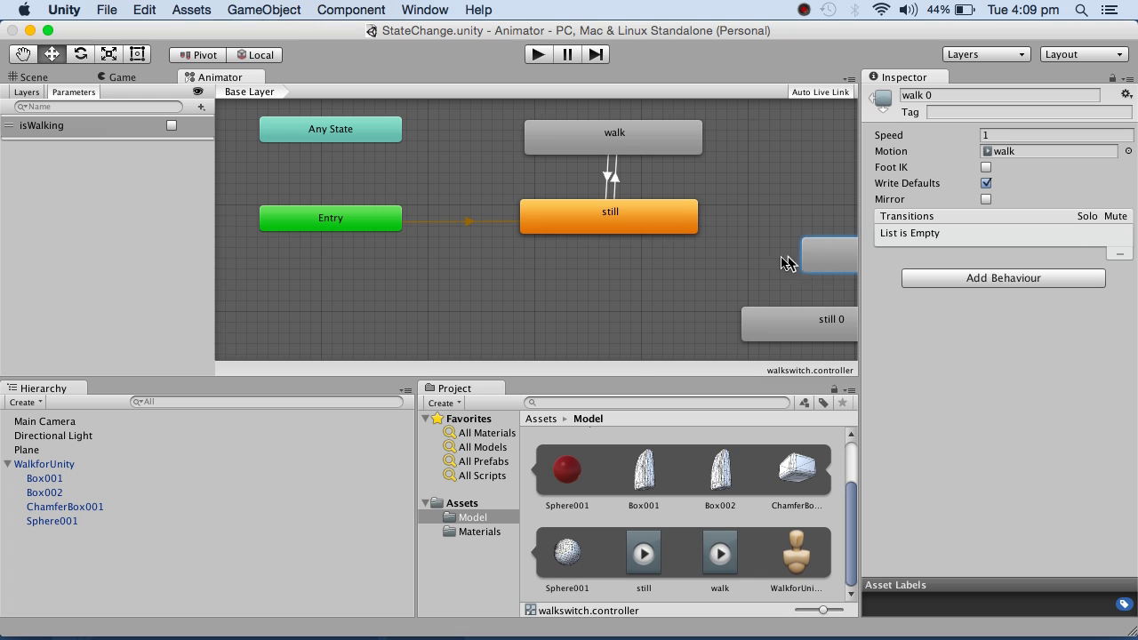
pyautogui.moveTo(794, 326); pyautogui.dragTo(650, 320)
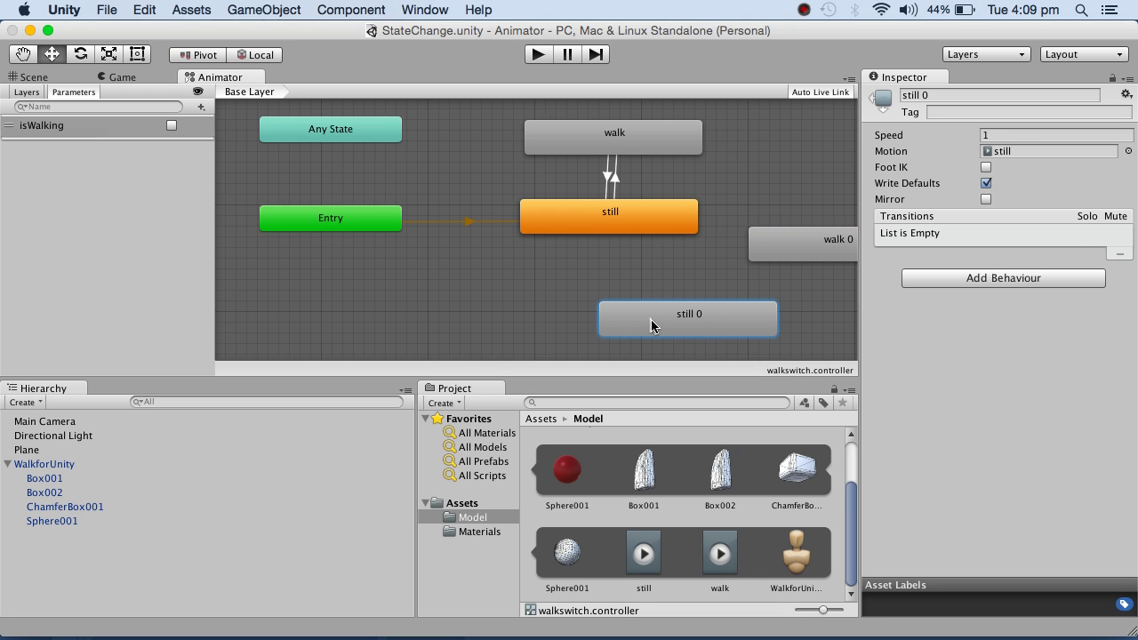
# Step: Restore still as the layer default state after briefly making still 0 the default
pyautogui.rightClick(651, 319)
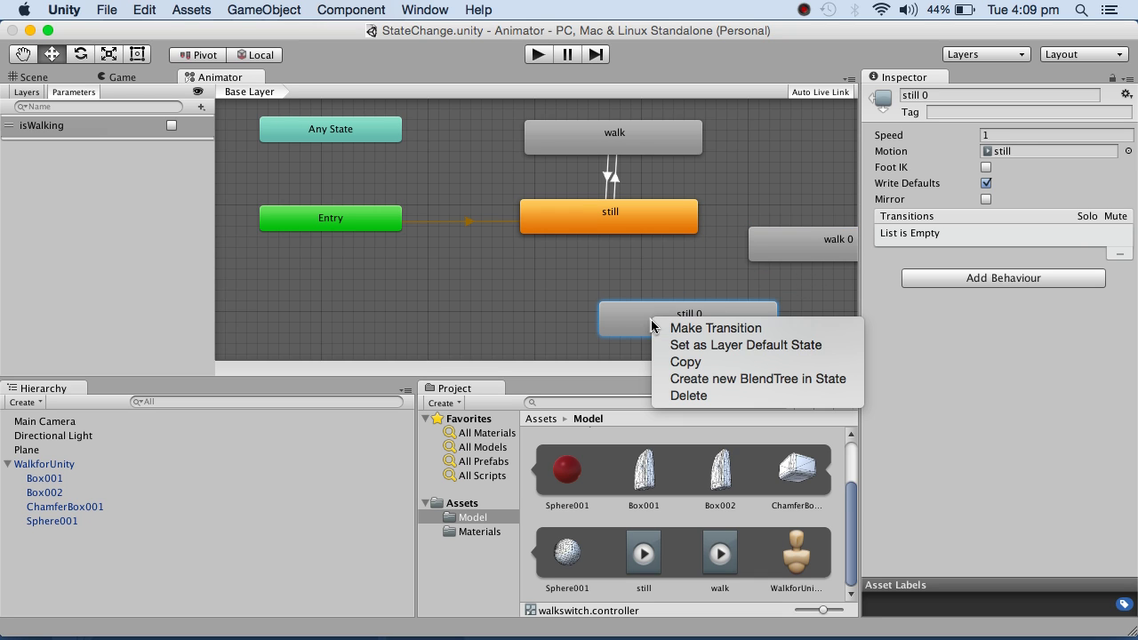
pyautogui.click(722, 345)
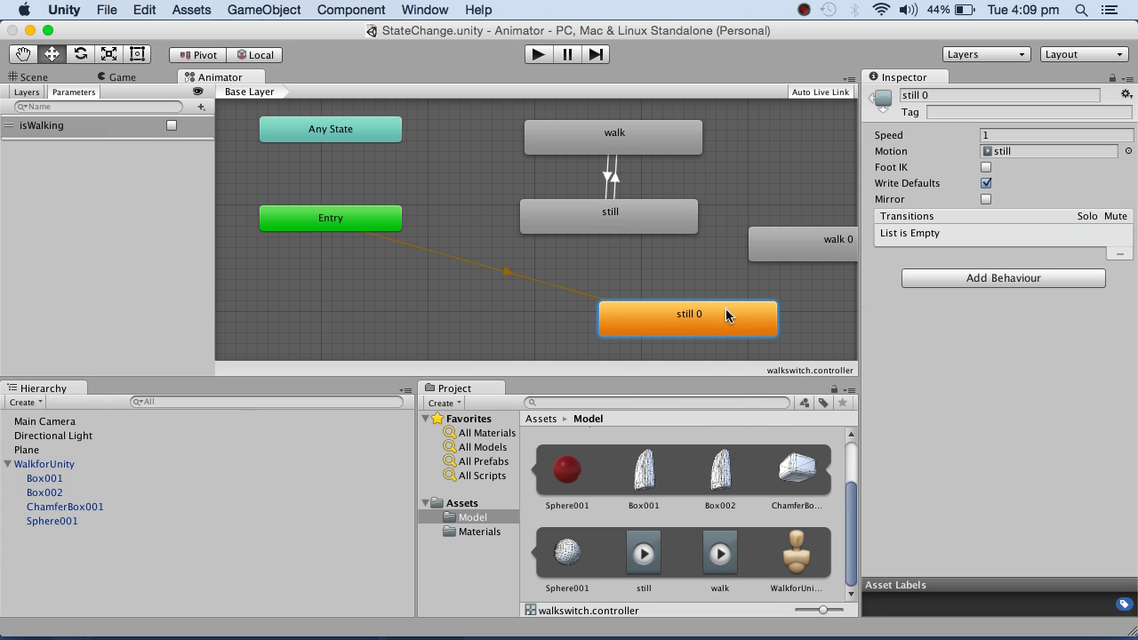
pyautogui.click(619, 220)
pyautogui.rightClick(619, 220)
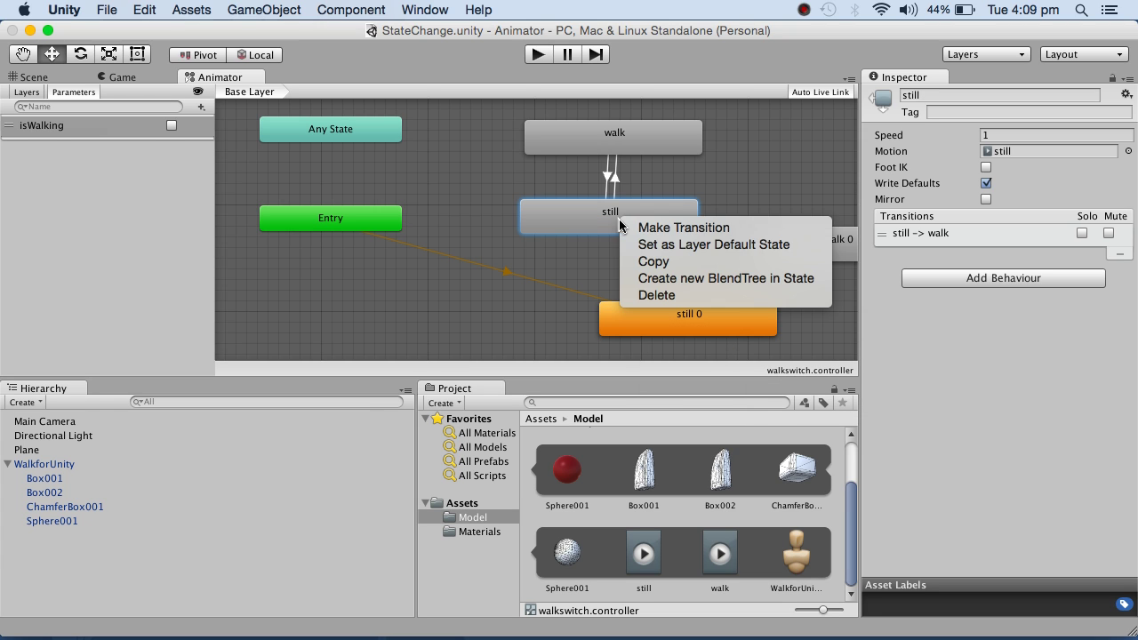
pyautogui.click(700, 245)
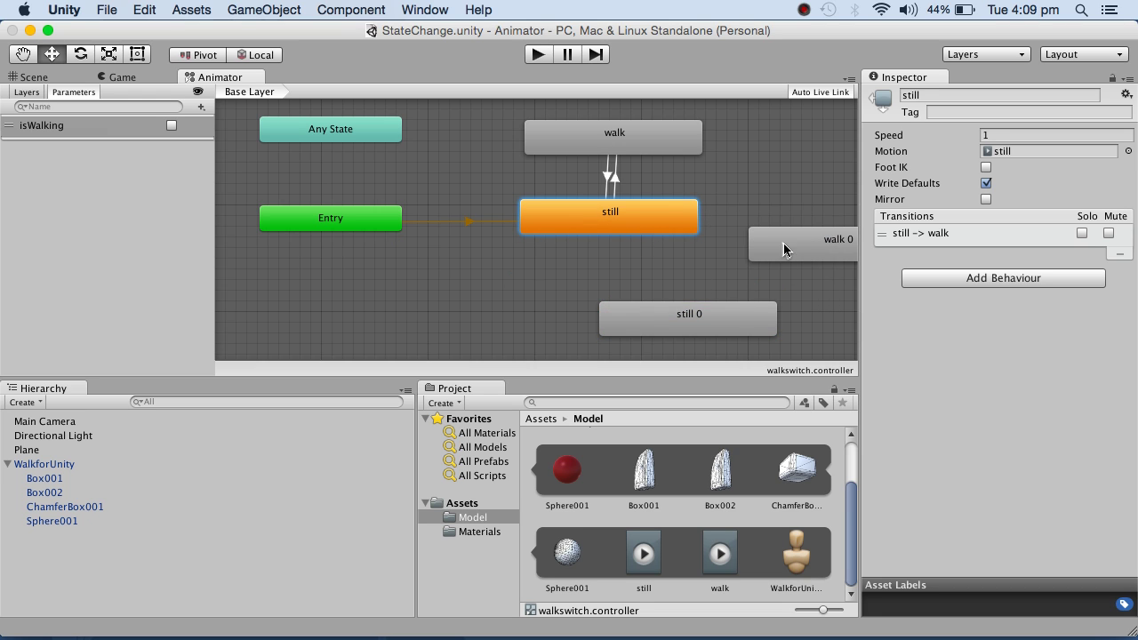
# Step: Place walk 0 above still 0 and add transitions between them in both directions
pyautogui.moveTo(783, 243); pyautogui.dragTo(676, 264)
pyautogui.moveTo(697, 313); pyautogui.dragTo(753, 328)
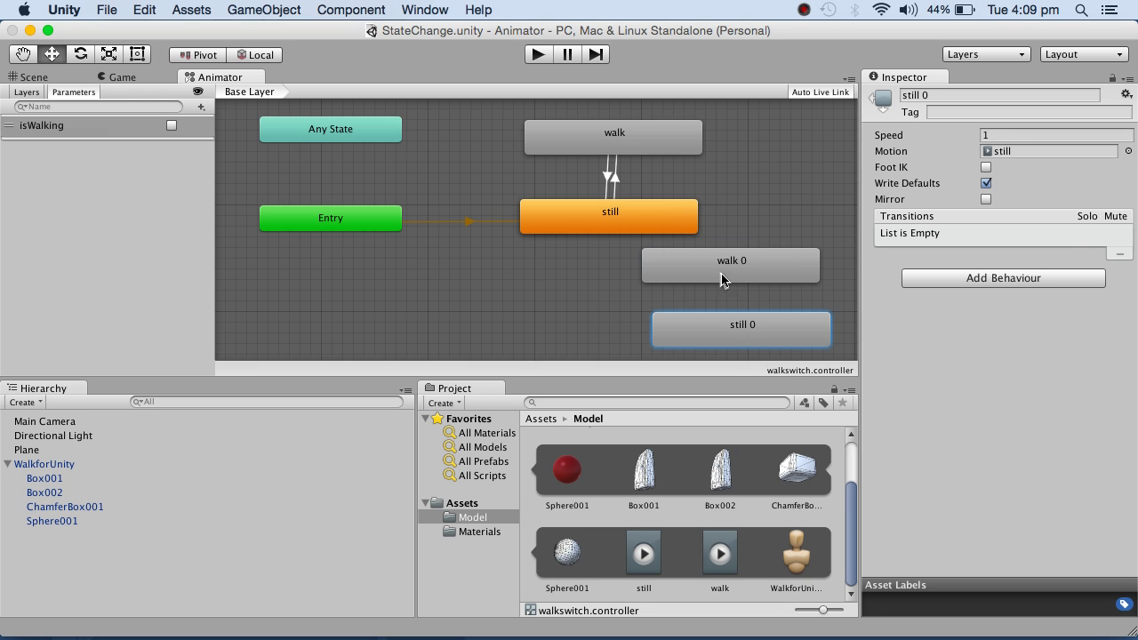
pyautogui.moveTo(724, 278); pyautogui.dragTo(735, 277)
pyautogui.rightClick(708, 275)
pyautogui.click(731, 285)
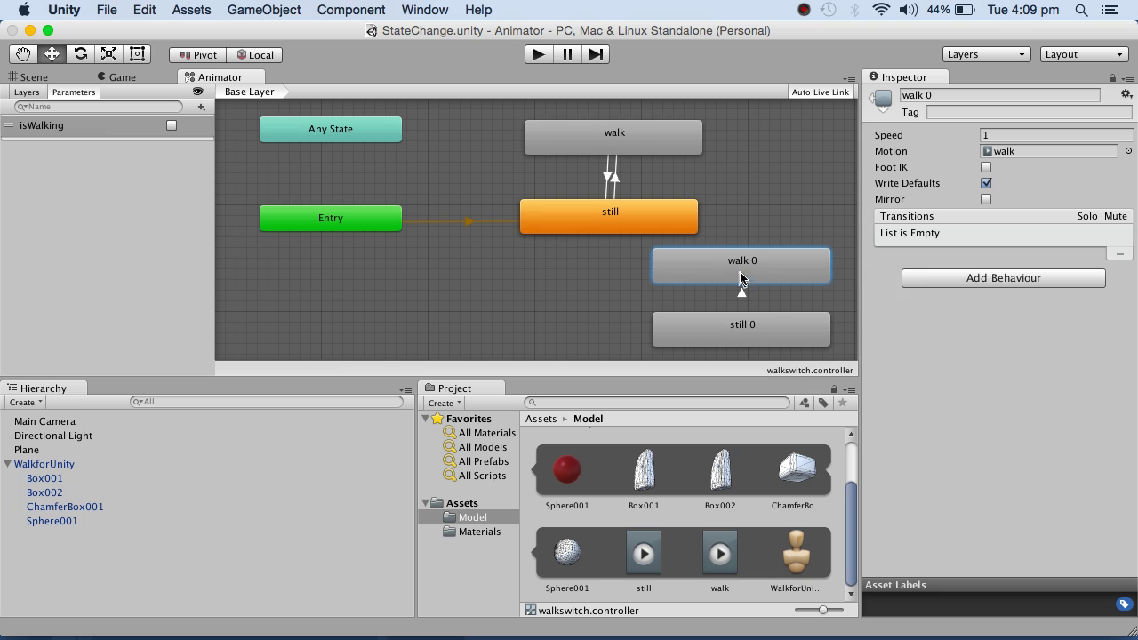
pyautogui.click(726, 342)
pyautogui.rightClick(770, 336)
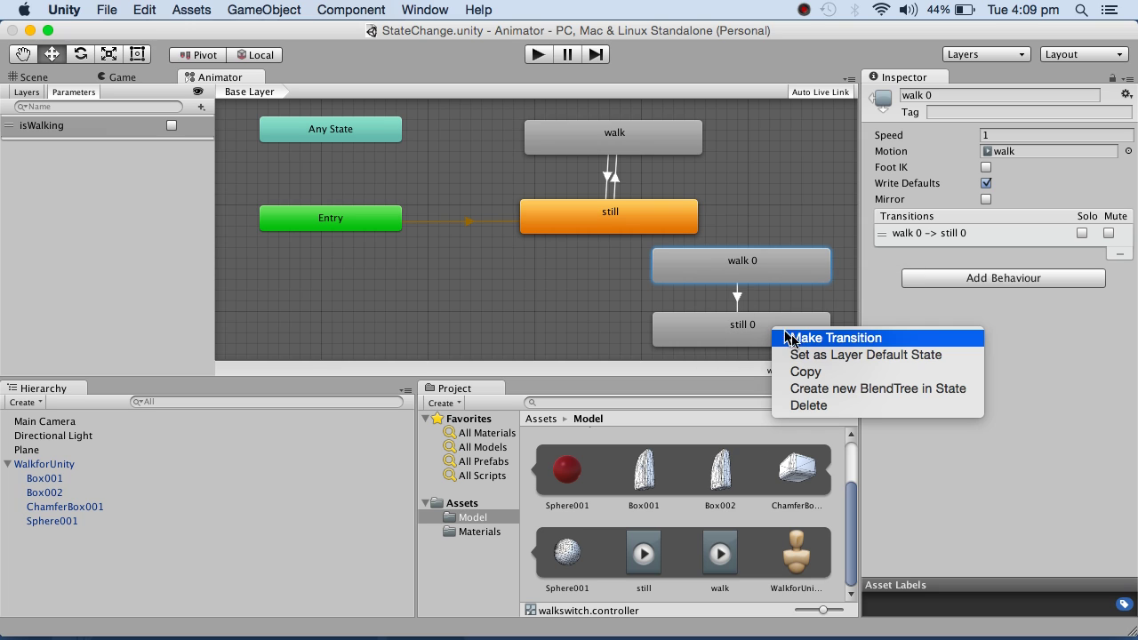
pyautogui.click(800, 333)
pyautogui.click(758, 263)
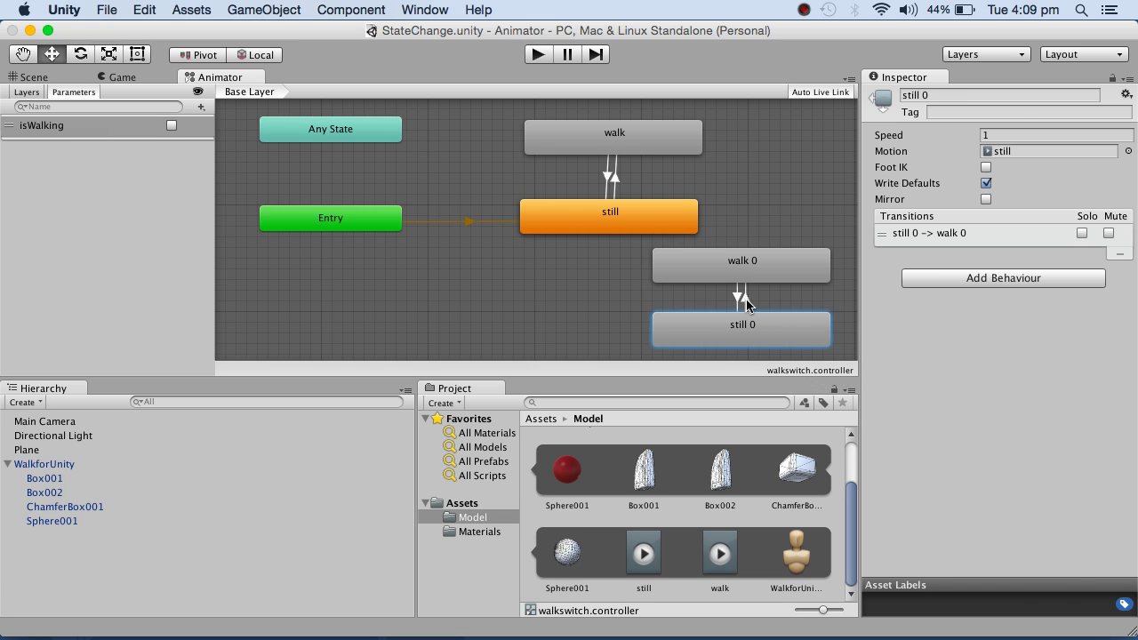
# Step: Inspect both new transitions and the walk 0 state
pyautogui.click(742, 296)
pyautogui.click(748, 299)
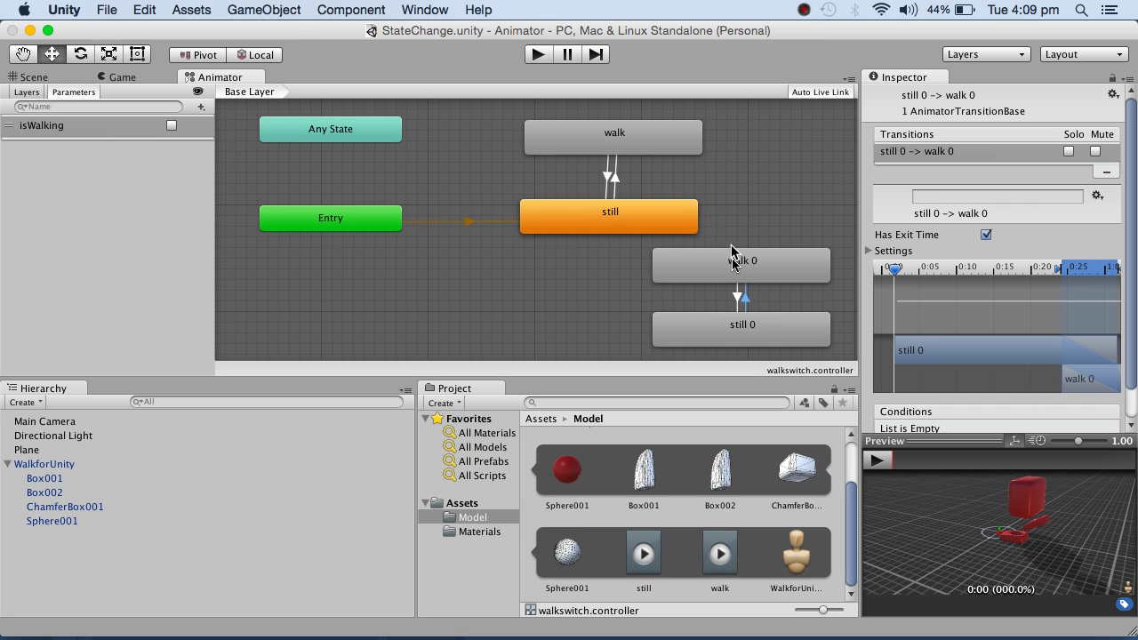
pyautogui.click(741, 300)
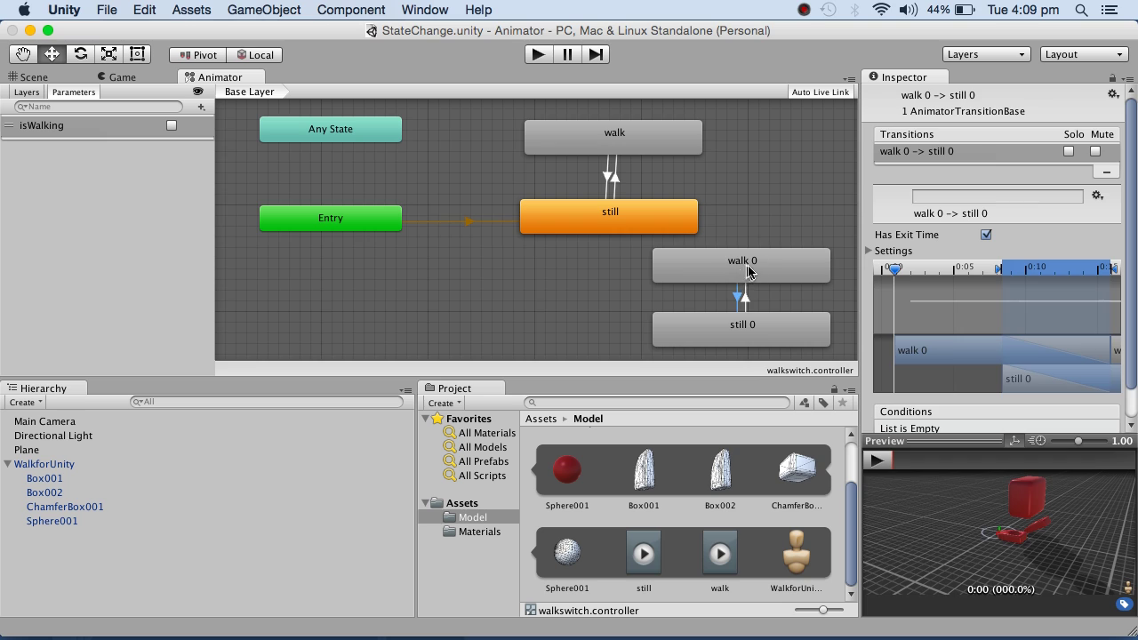
pyautogui.click(745, 272)
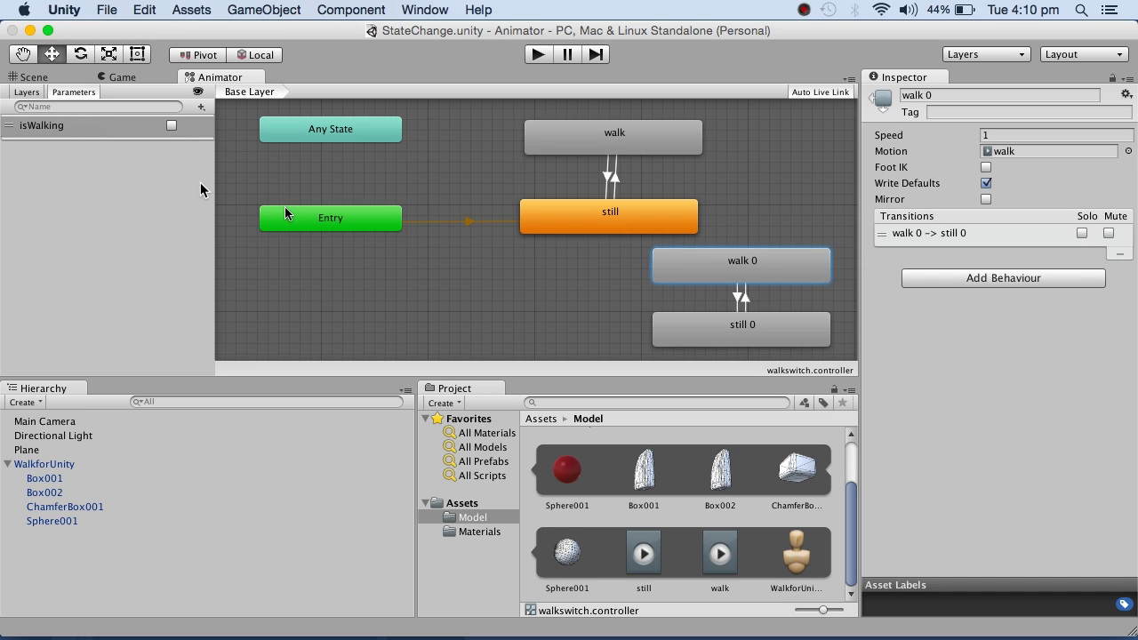
pyautogui.click(32, 94)
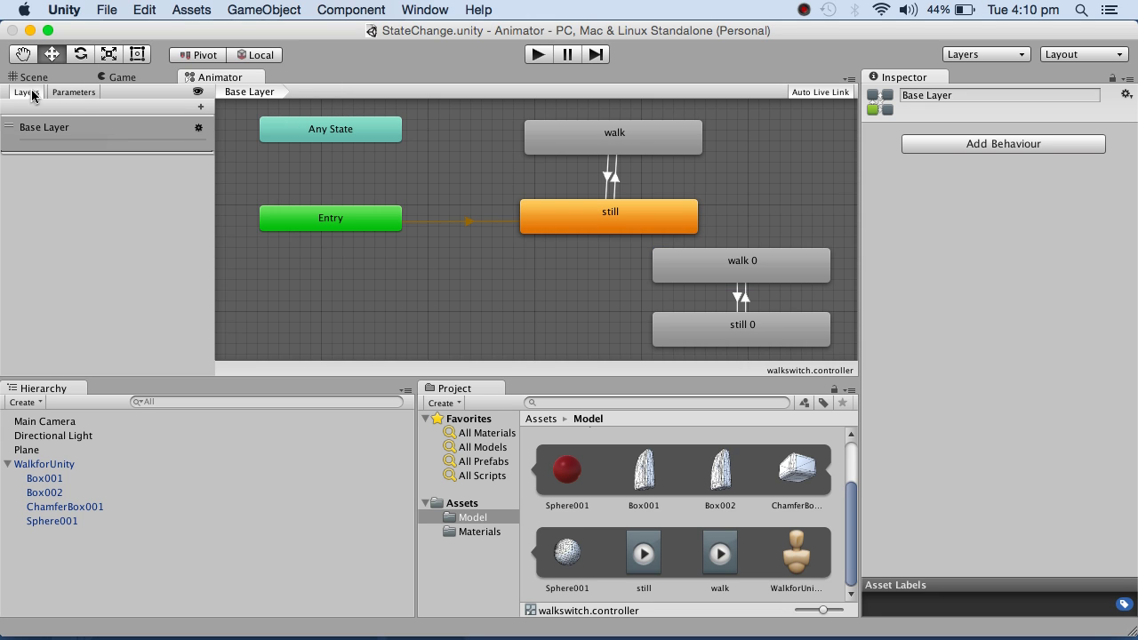
pyautogui.click(80, 93)
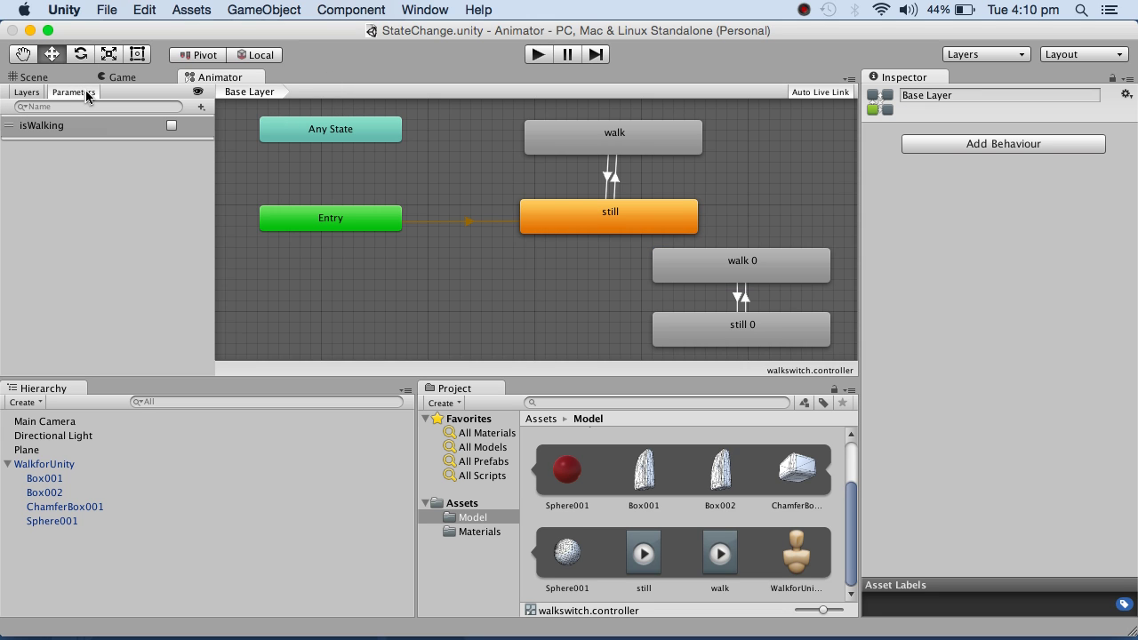
pyautogui.click(201, 108)
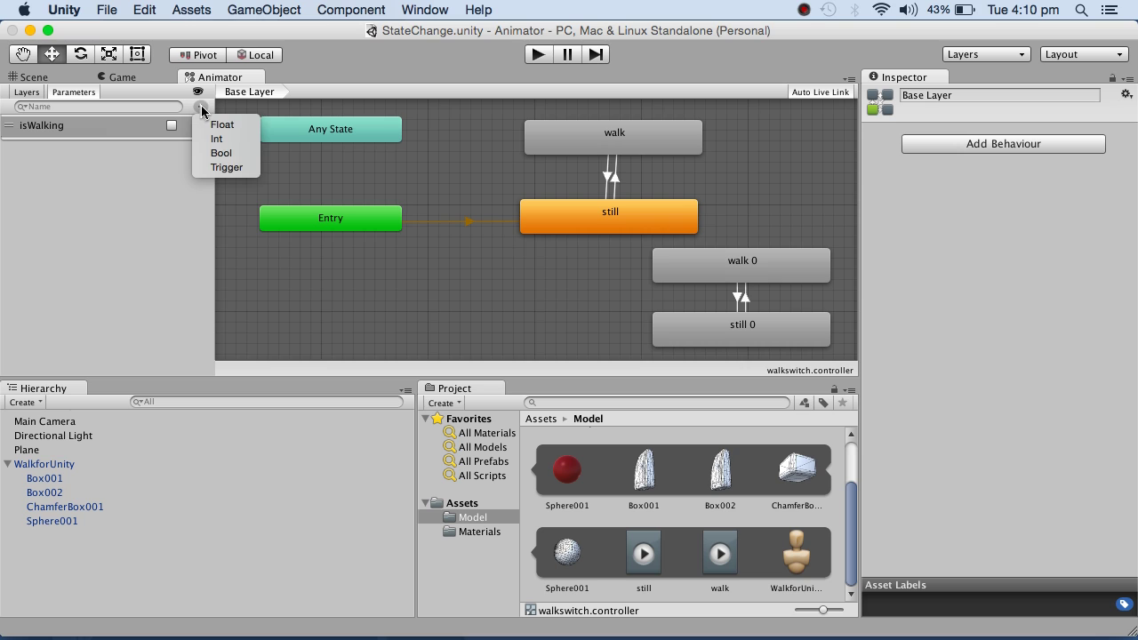
pyautogui.click(106, 132)
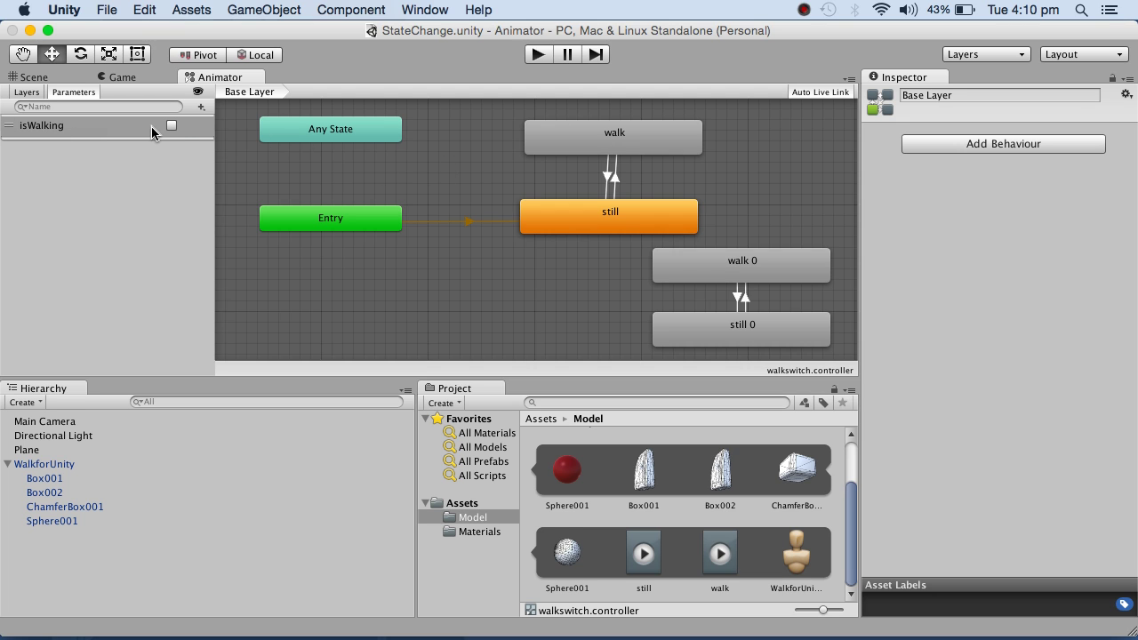
# Step: Give walk 0→still 0 the condition isWalking false and still 0→walk 0 isWalking true
pyautogui.click(737, 297)
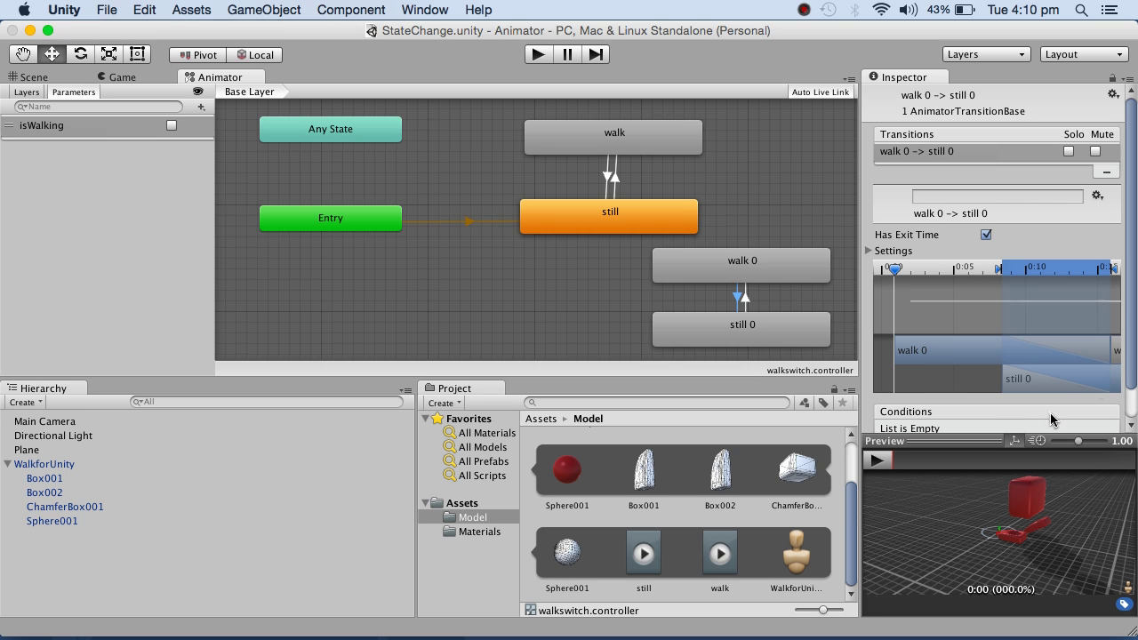
pyautogui.moveTo(1134, 377); pyautogui.dragTo(1133, 404)
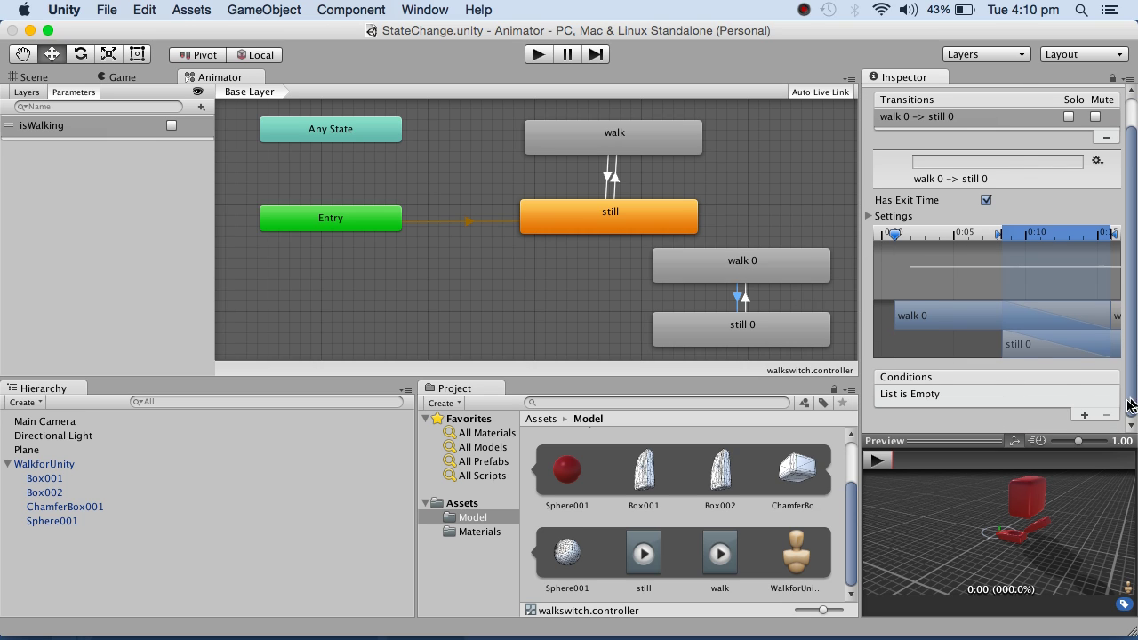
pyautogui.click(1084, 416)
pyautogui.click(1053, 398)
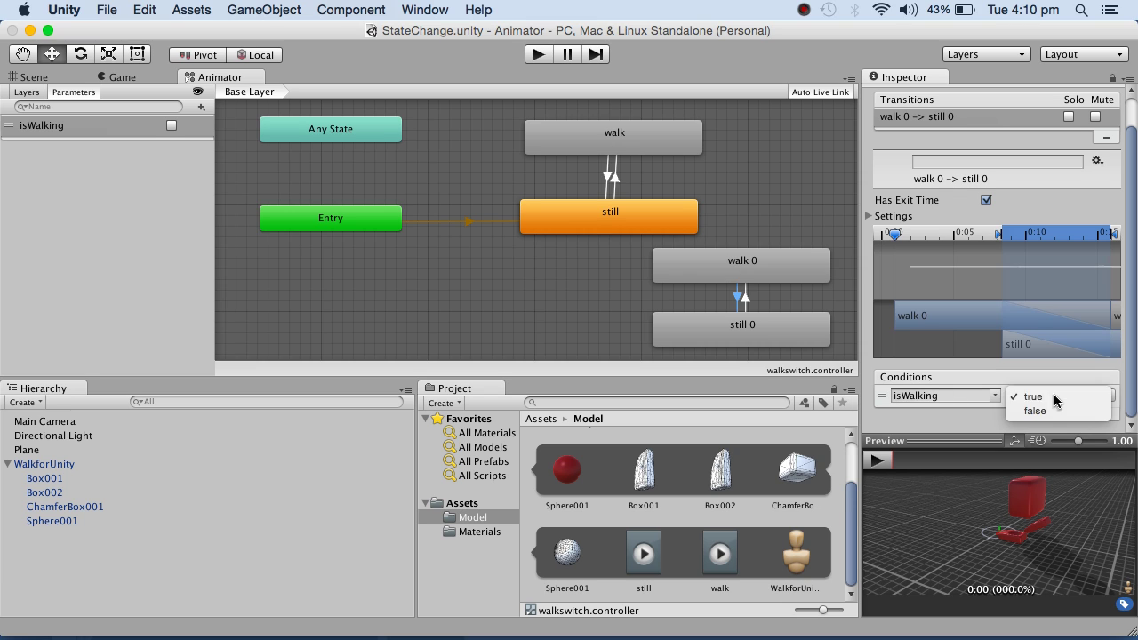
pyautogui.click(1051, 409)
pyautogui.click(749, 311)
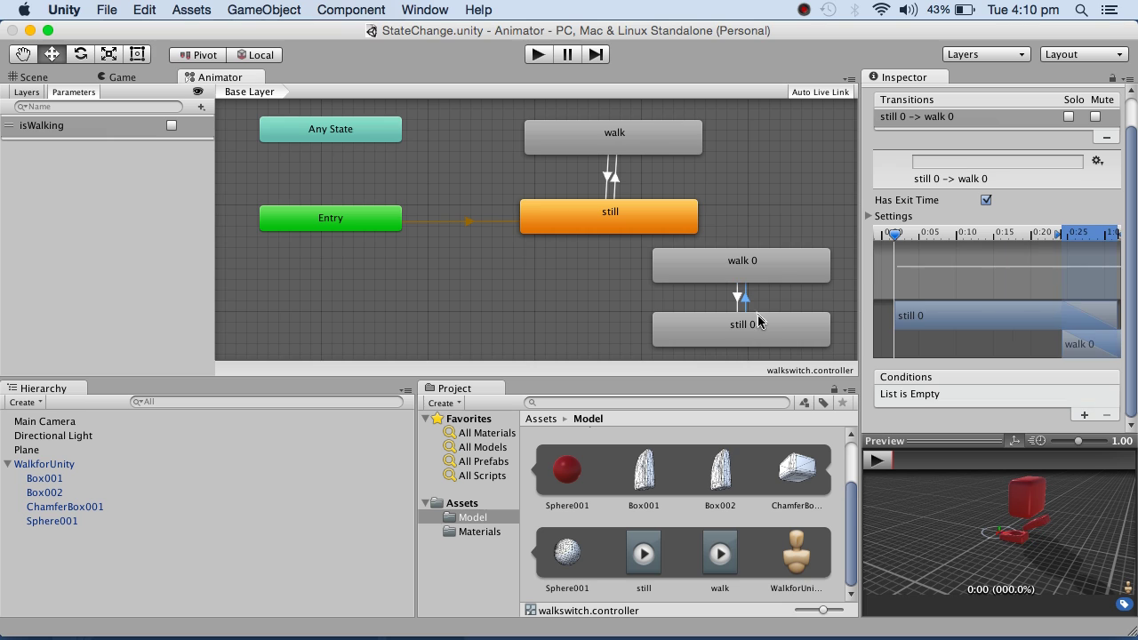
pyautogui.click(1084, 415)
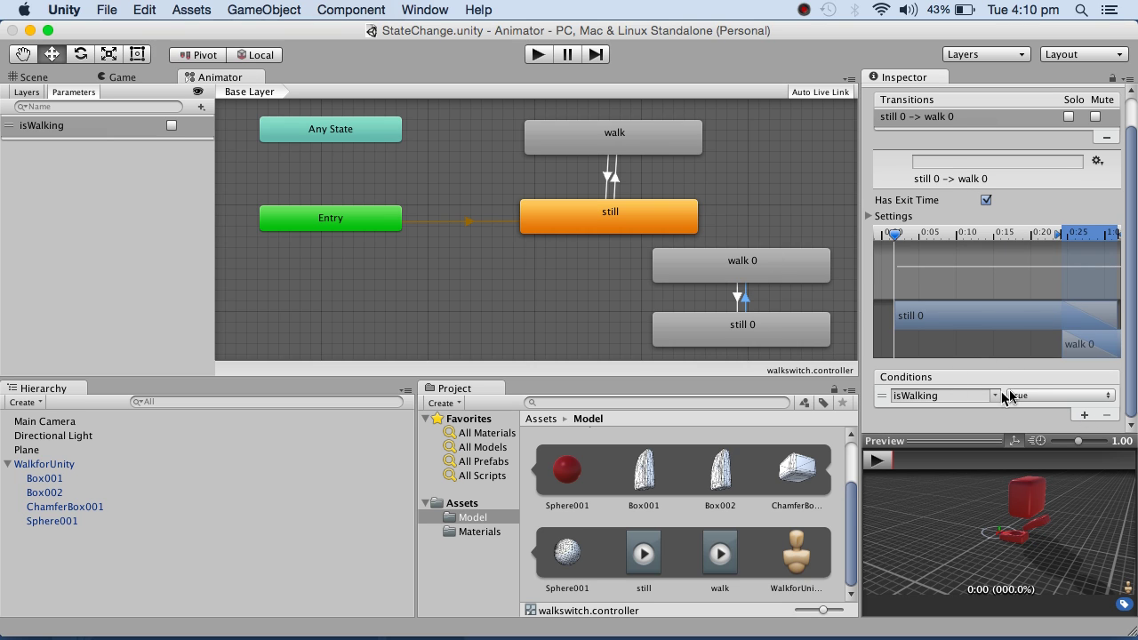
pyautogui.click(1032, 395)
pyautogui.click(1032, 396)
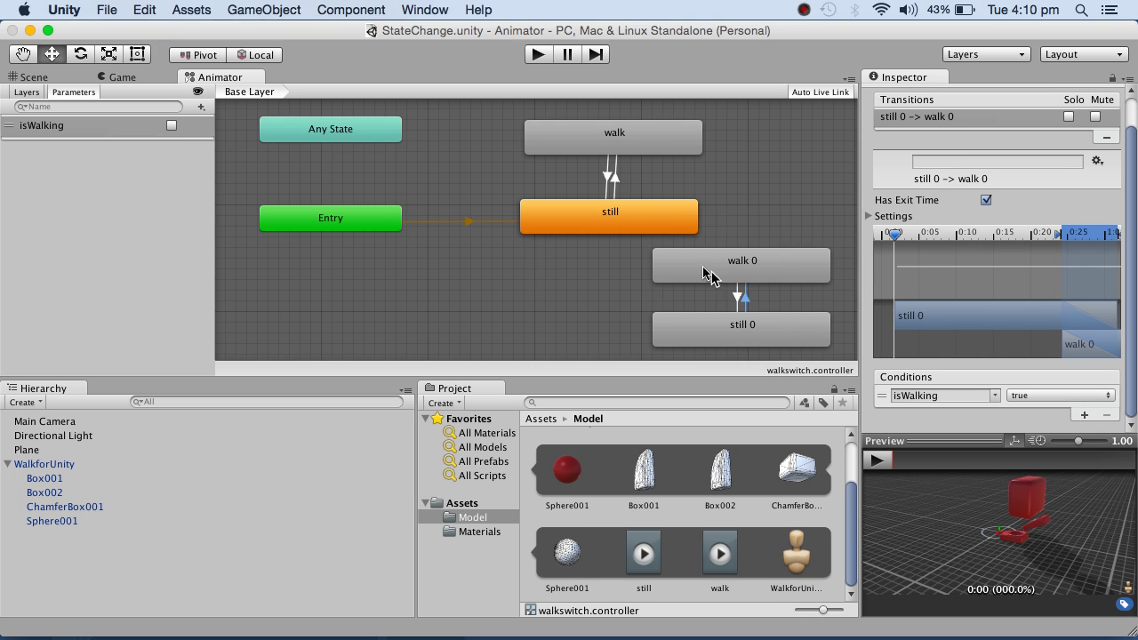
# Step: Delete the walk 0 and still 0 duplicate states and confirm the deletion
pyautogui.moveTo(752, 234); pyautogui.dragTo(791, 345)
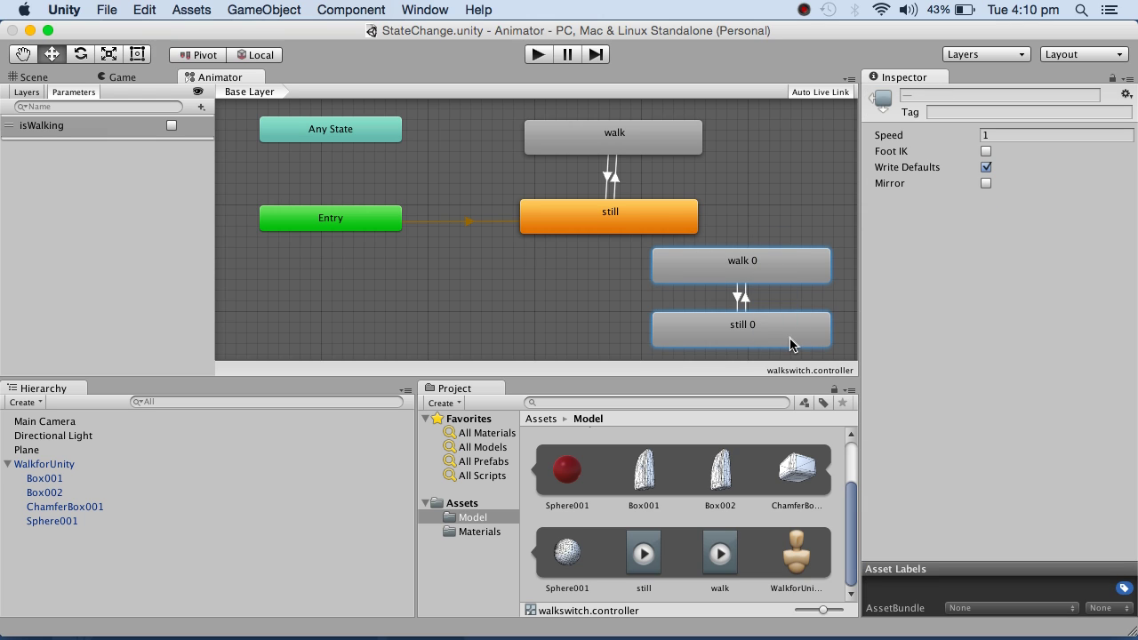
pyautogui.press('super+BackSpace')
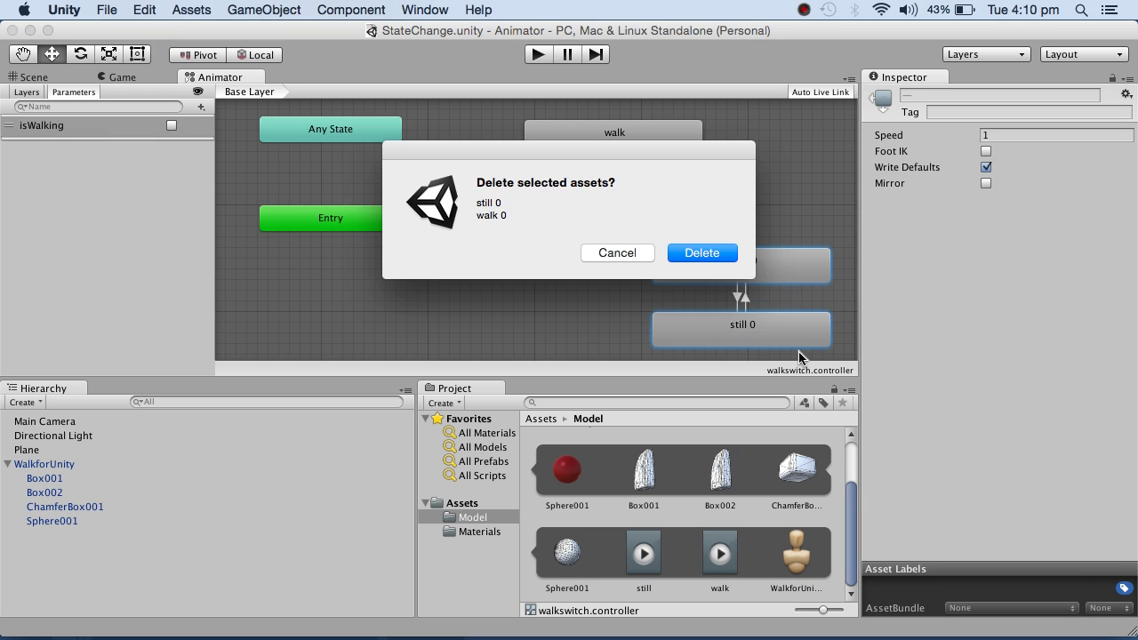
pyautogui.click(729, 252)
# Step: Review the walk-to-still transition's isWalking false condition and play its transition preview
pyautogui.click(625, 145)
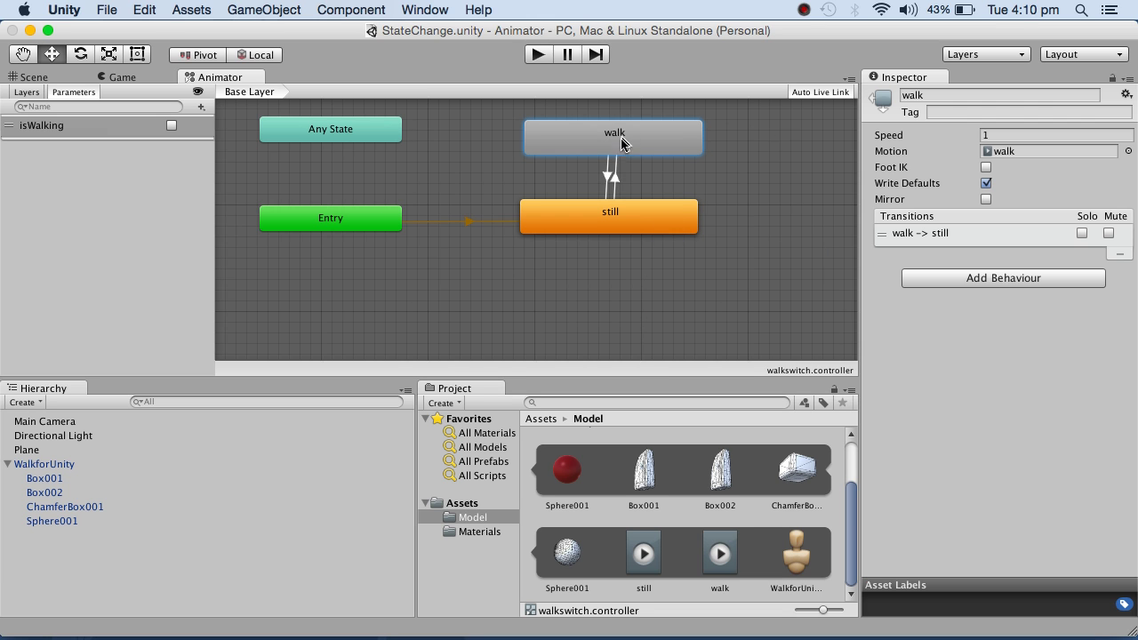
pyautogui.click(609, 182)
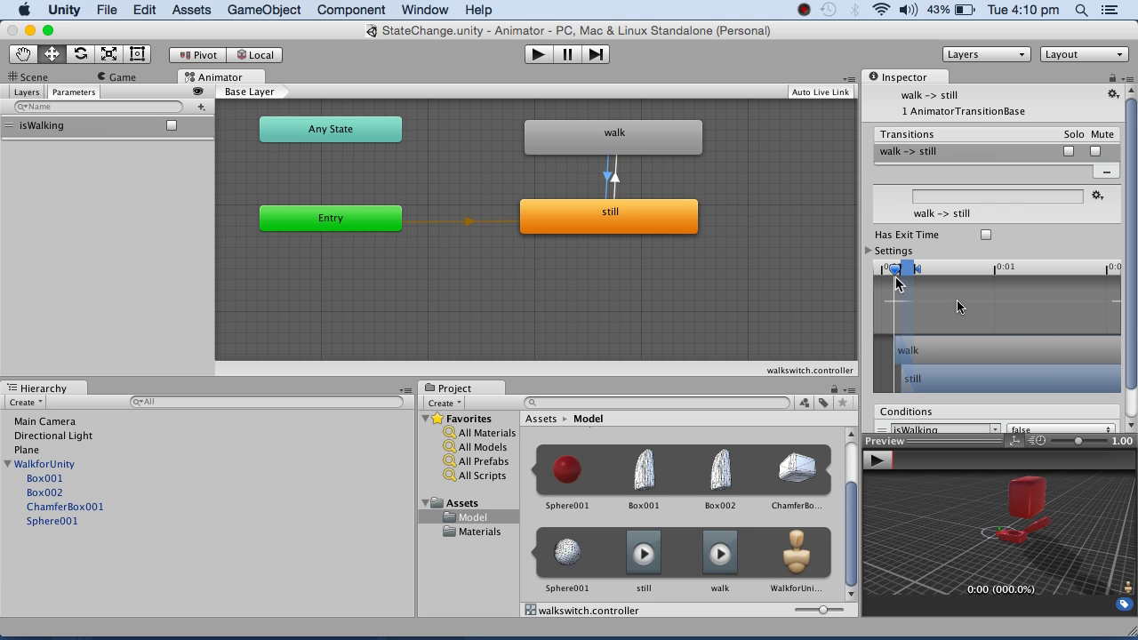
pyautogui.scroll(-3, 1131, 320)
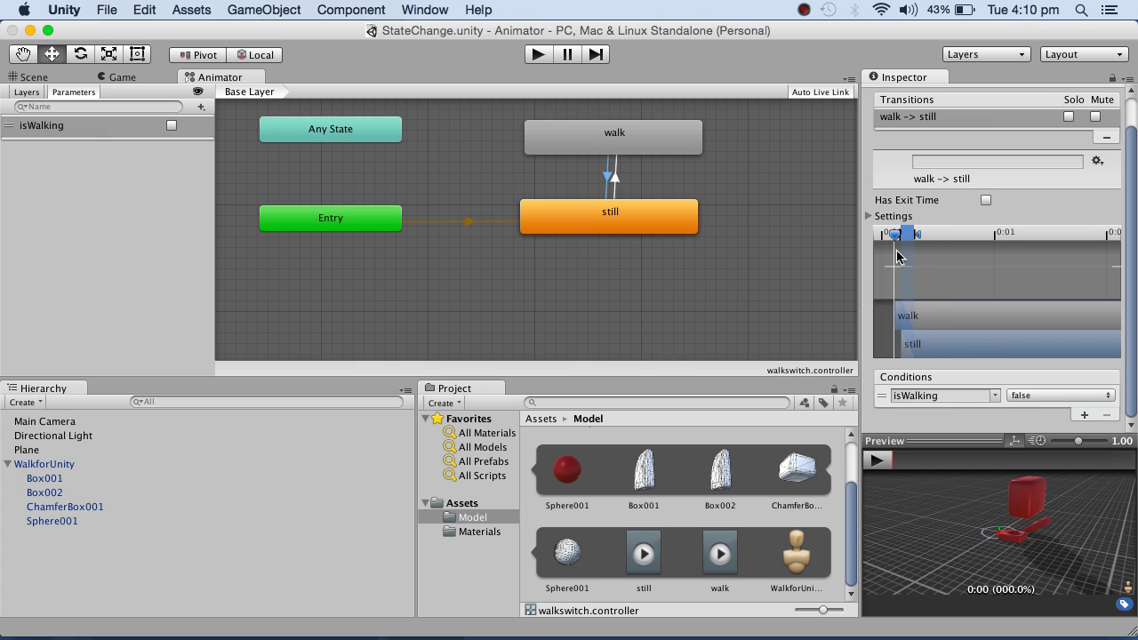
pyautogui.moveTo(896, 233)
pyautogui.mouseDown()
pyautogui.moveTo(941, 246)
pyautogui.moveTo(962, 238)
pyautogui.moveTo(913, 242)
pyautogui.mouseUp()
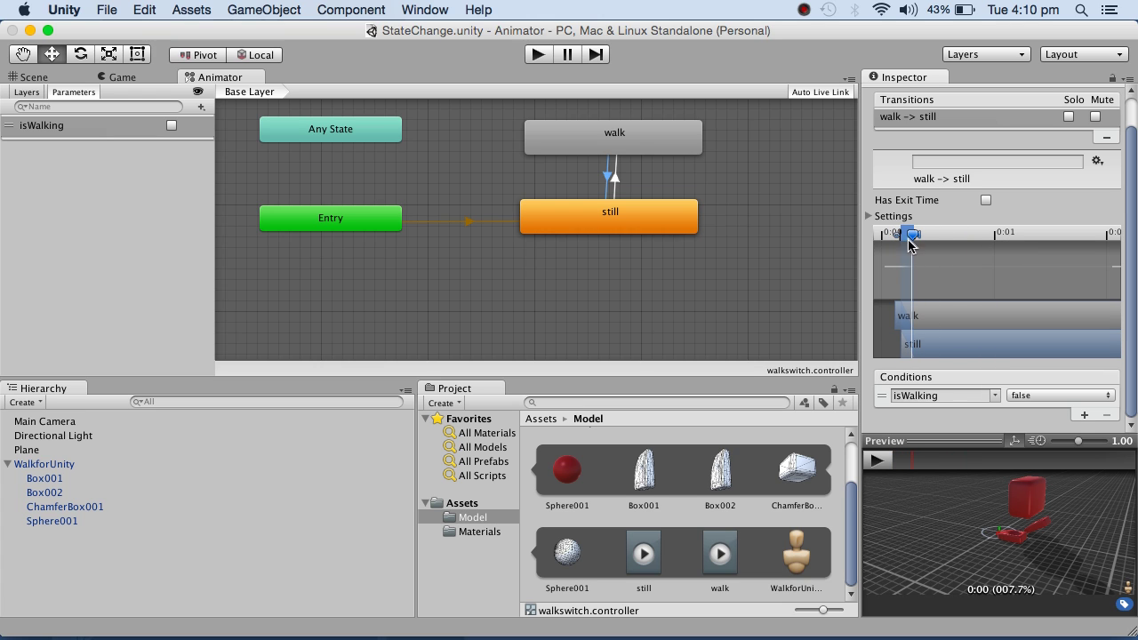
pyautogui.click(884, 466)
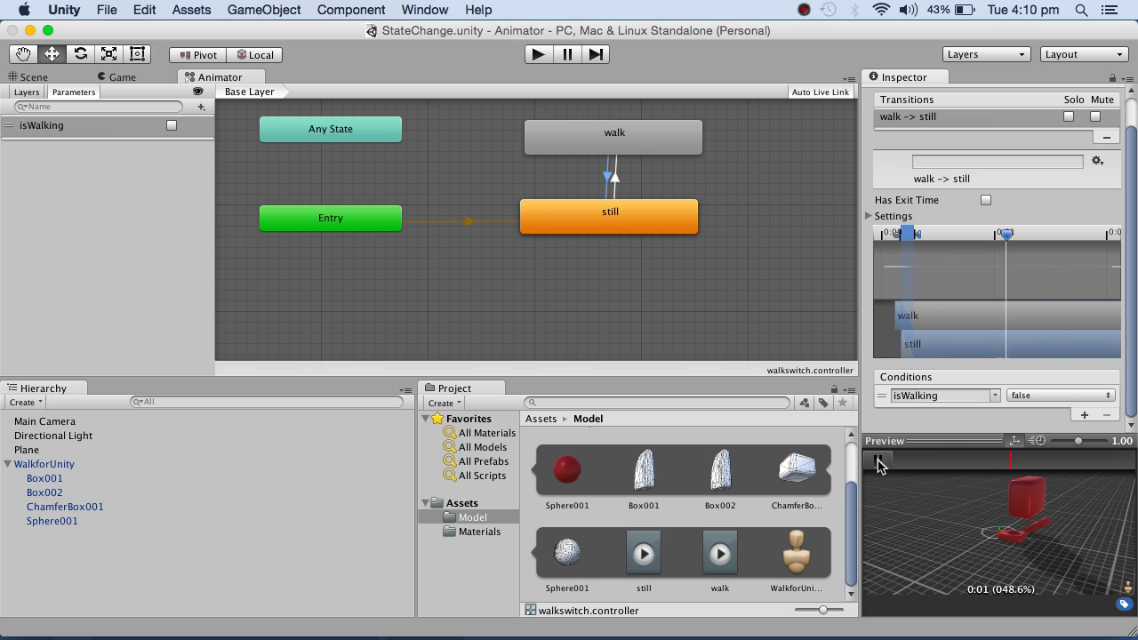
pyautogui.click(884, 466)
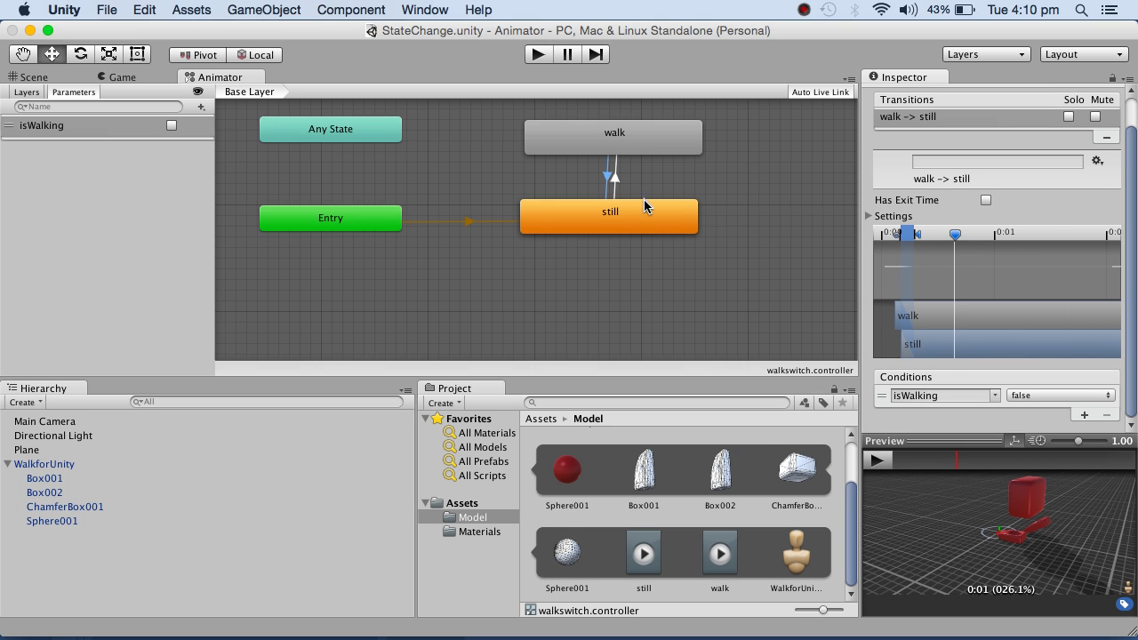
pyautogui.click(617, 184)
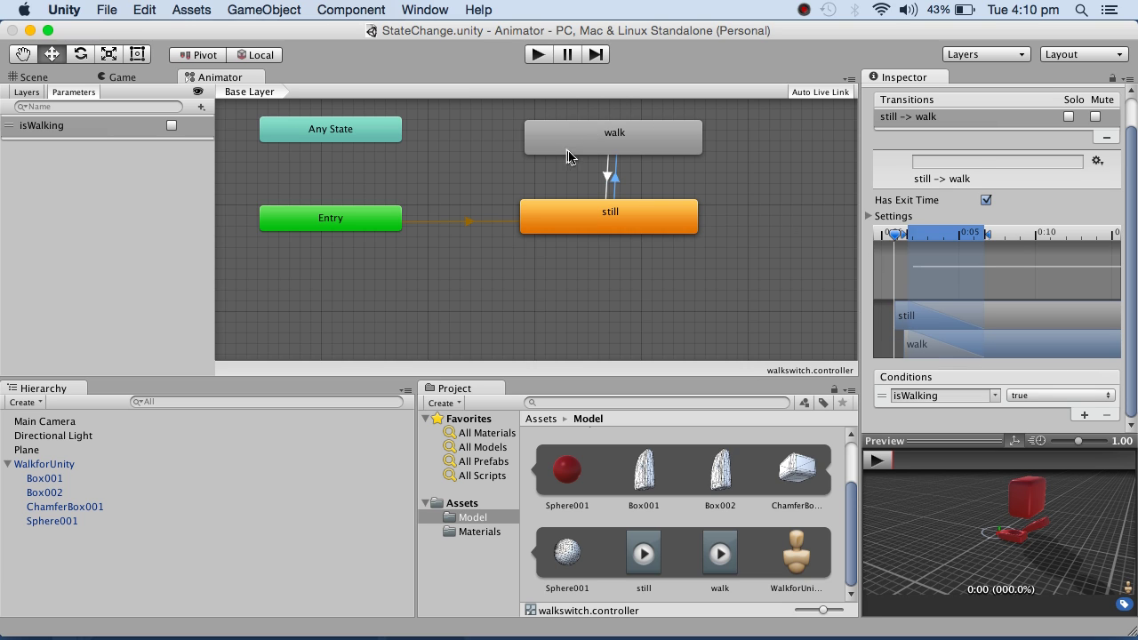
# Step: Recheck the walk and still states and both transitions' isWalking conditions
pyautogui.click(613, 133)
pyautogui.click(626, 230)
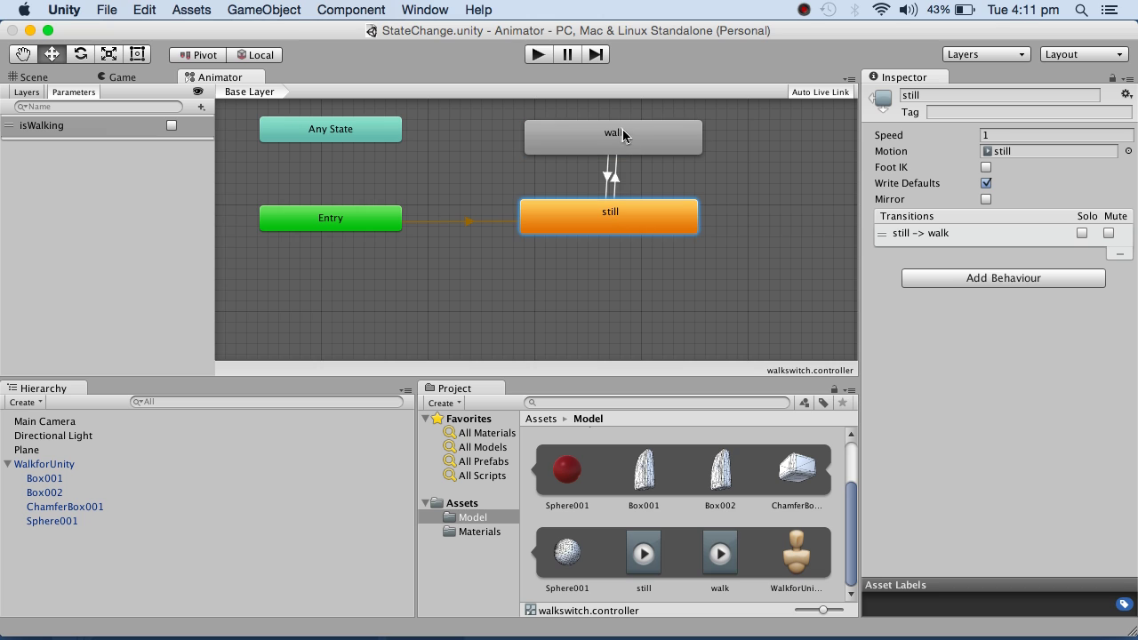
pyautogui.click(607, 179)
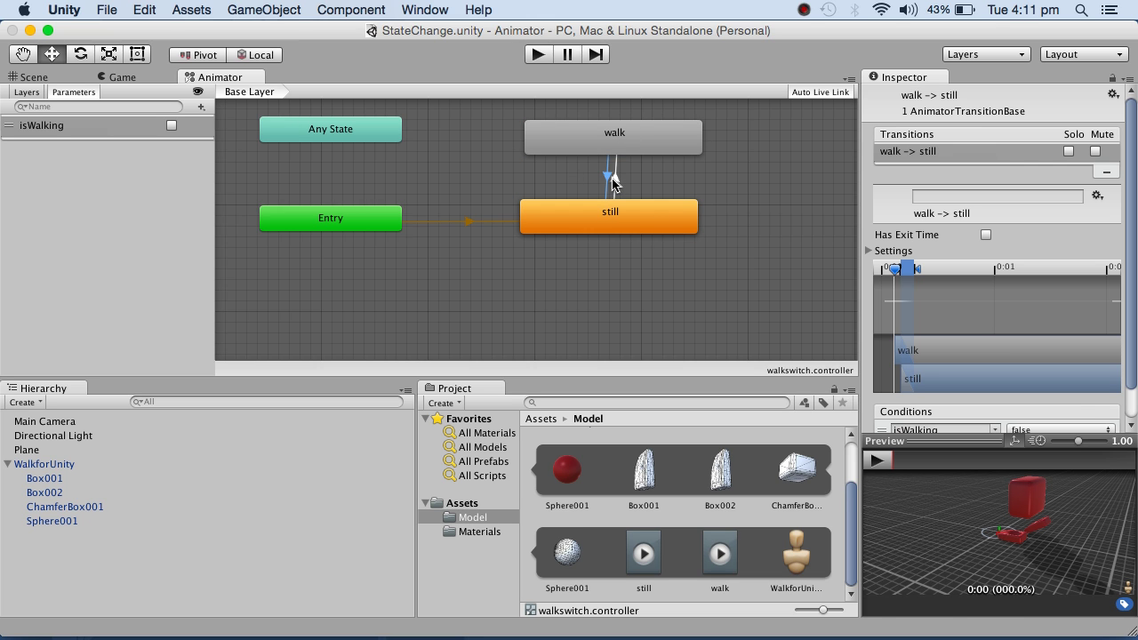
pyautogui.scroll(-2, 1135, 354)
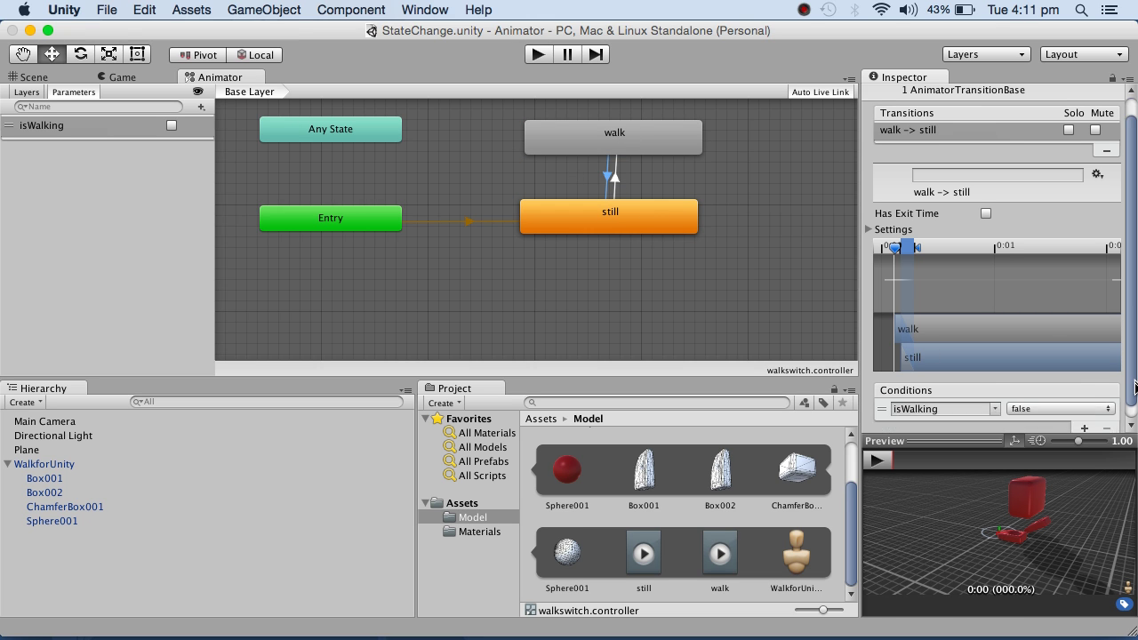
pyautogui.click(615, 183)
pyautogui.click(642, 146)
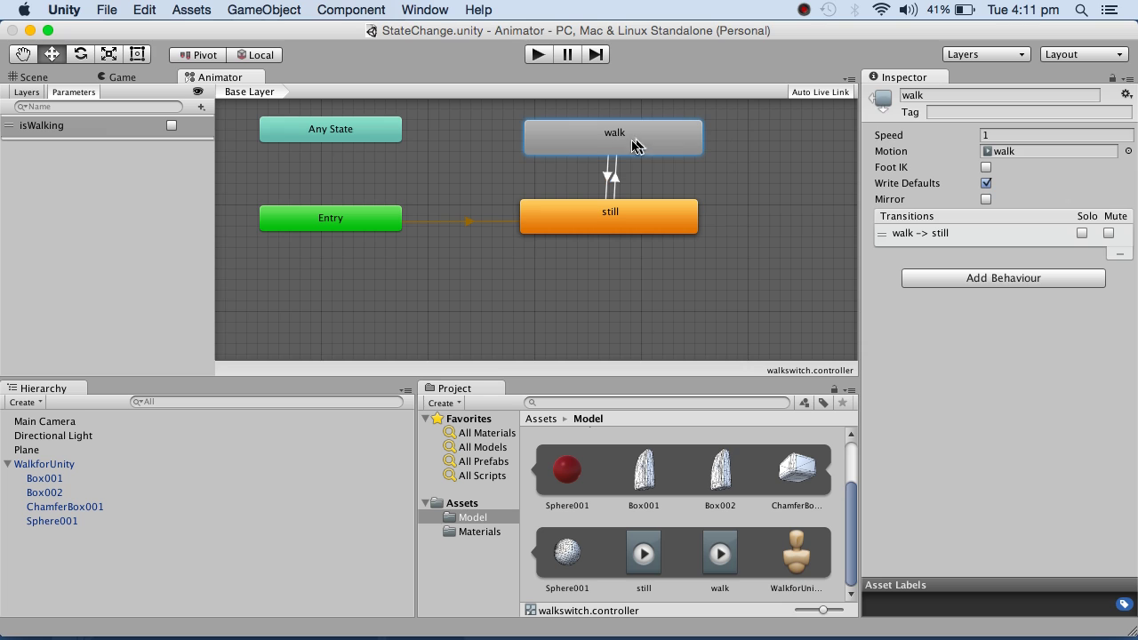
pyautogui.click(606, 227)
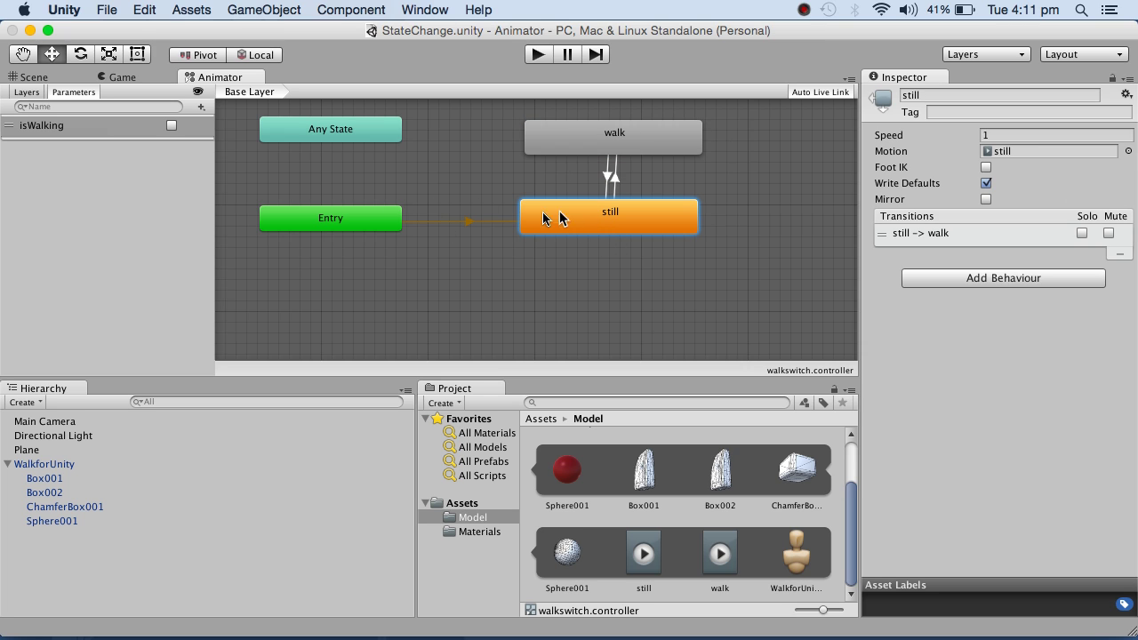
# Step: Inspect the still and walk clips' loop settings, then reselect WalkforUnity to view its Animator and PlayerMovement components
pyautogui.click(57, 466)
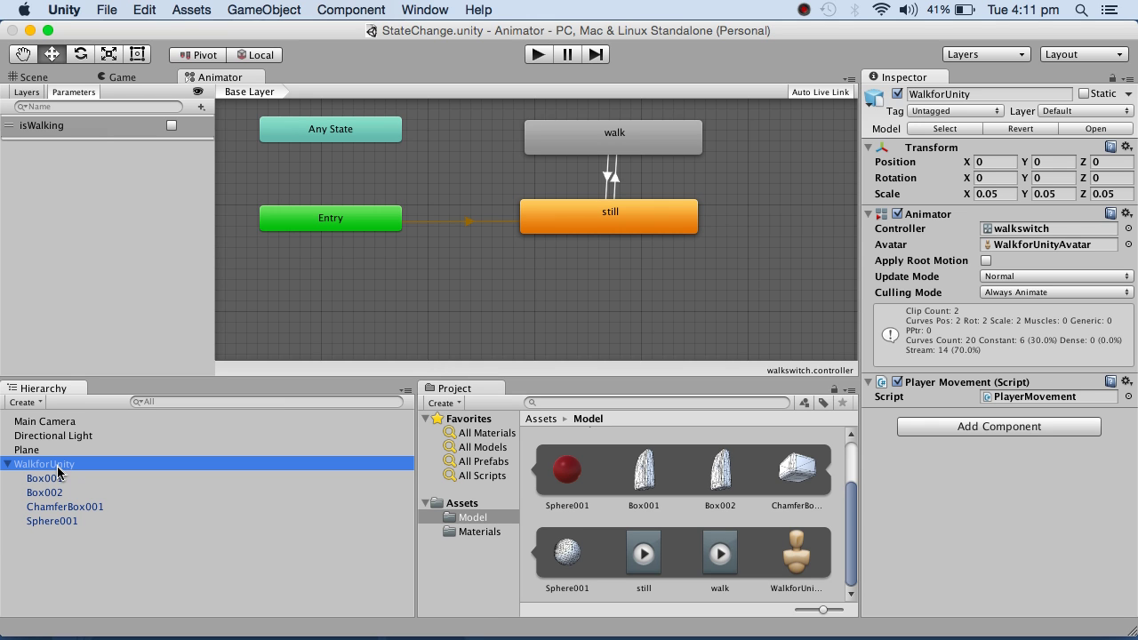
pyautogui.click(649, 553)
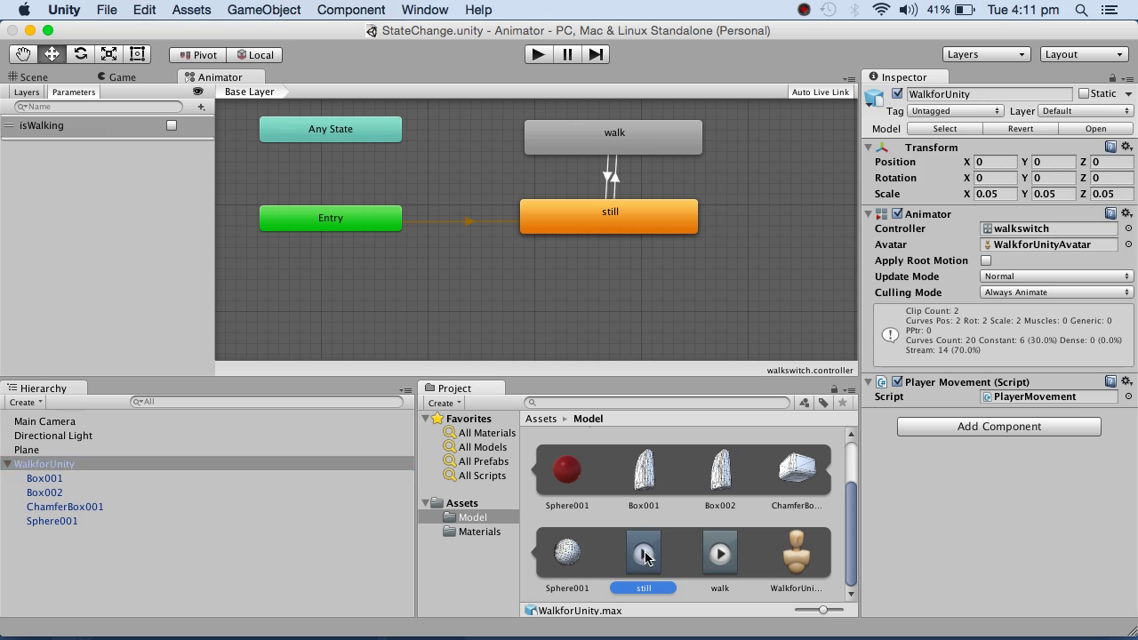
pyautogui.click(720, 553)
pyautogui.scroll(-1, 851, 532)
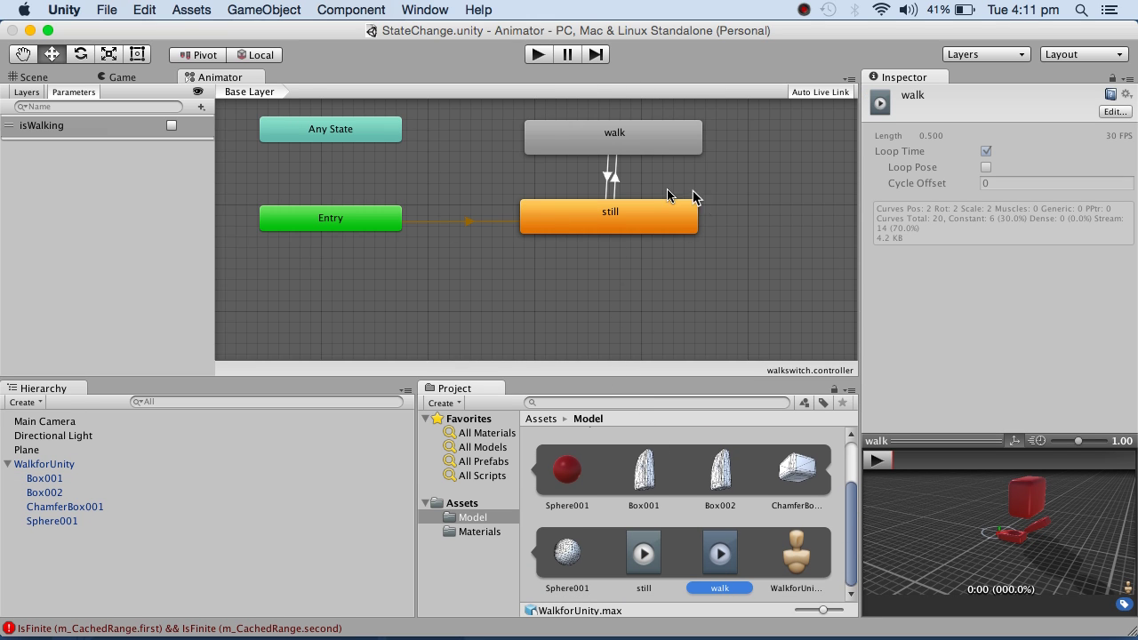
pyautogui.click(472, 518)
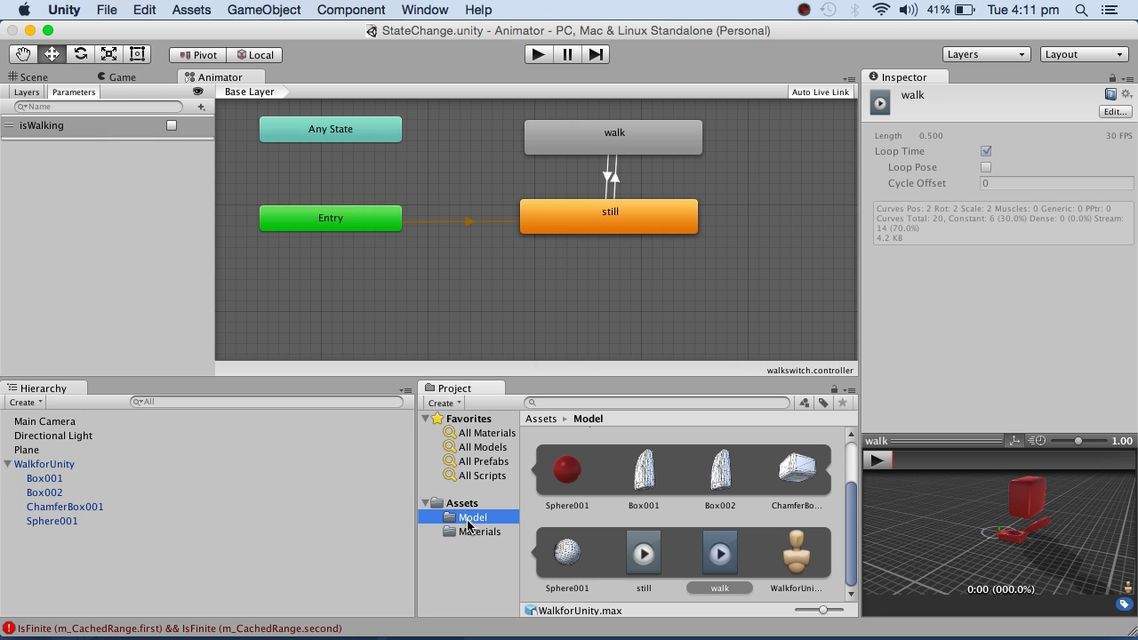
pyautogui.click(59, 464)
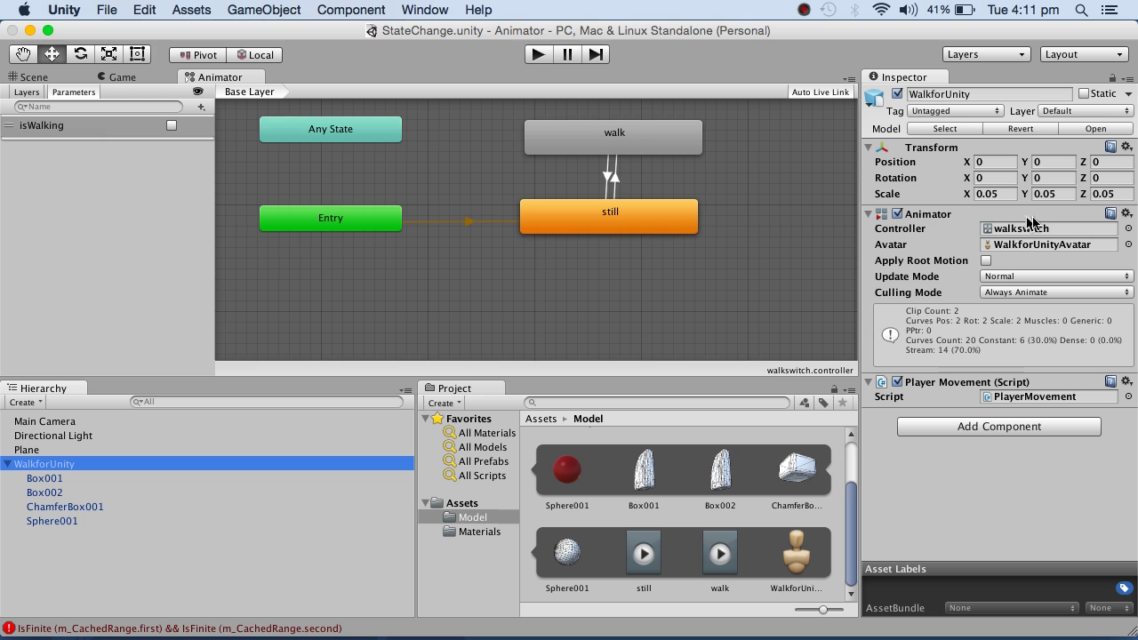
pyautogui.click(480, 504)
pyautogui.rightClick(480, 504)
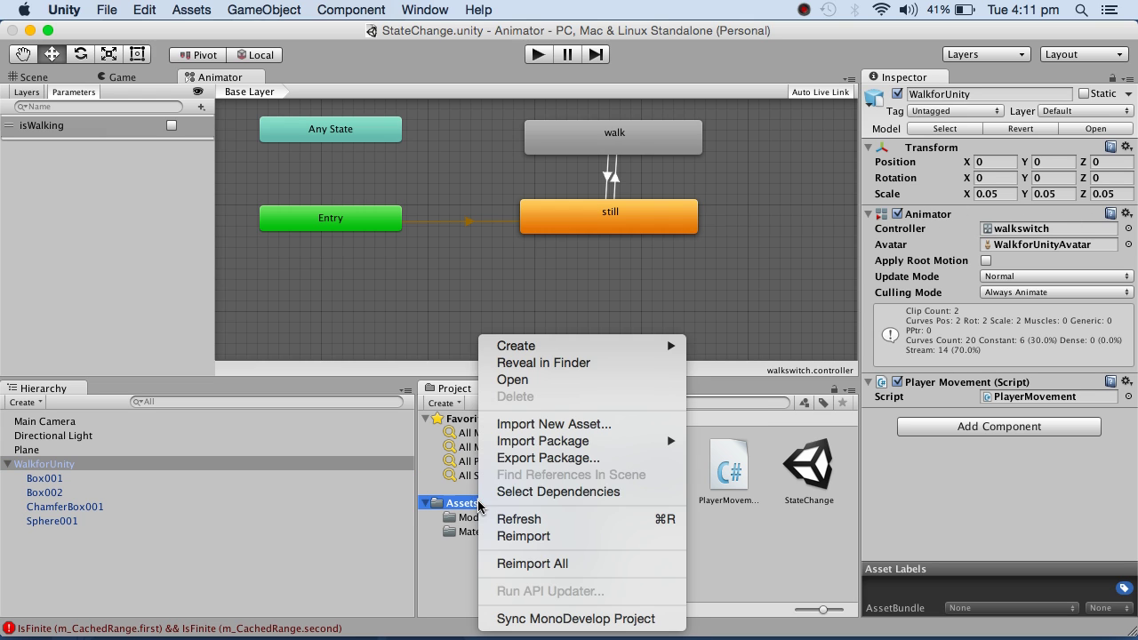
pyautogui.moveTo(542, 346)
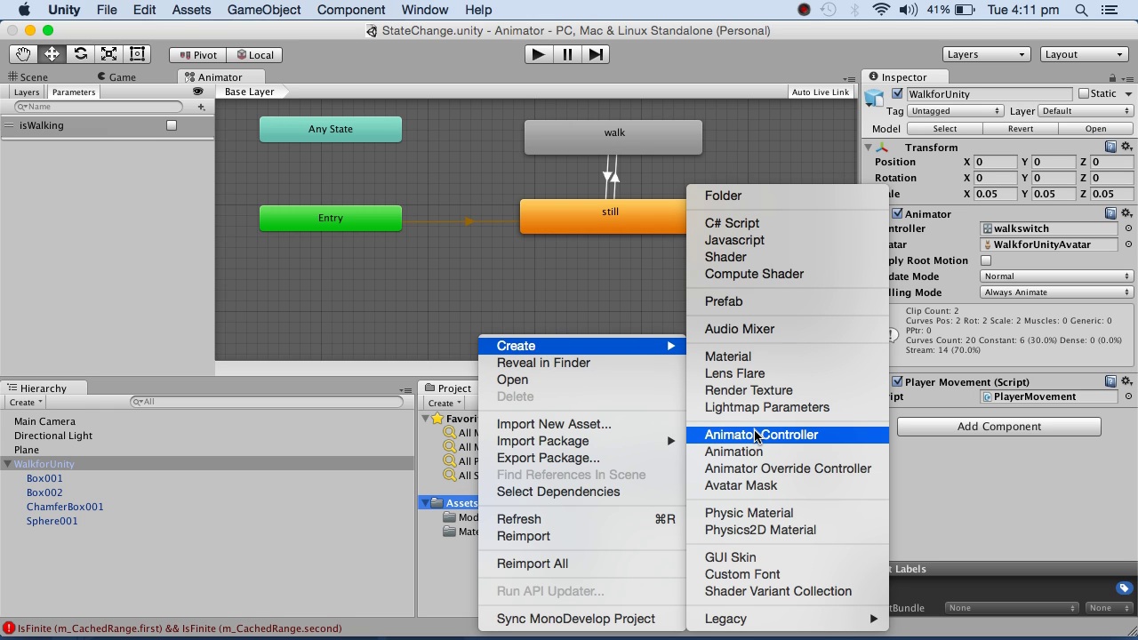
pyautogui.click(964, 473)
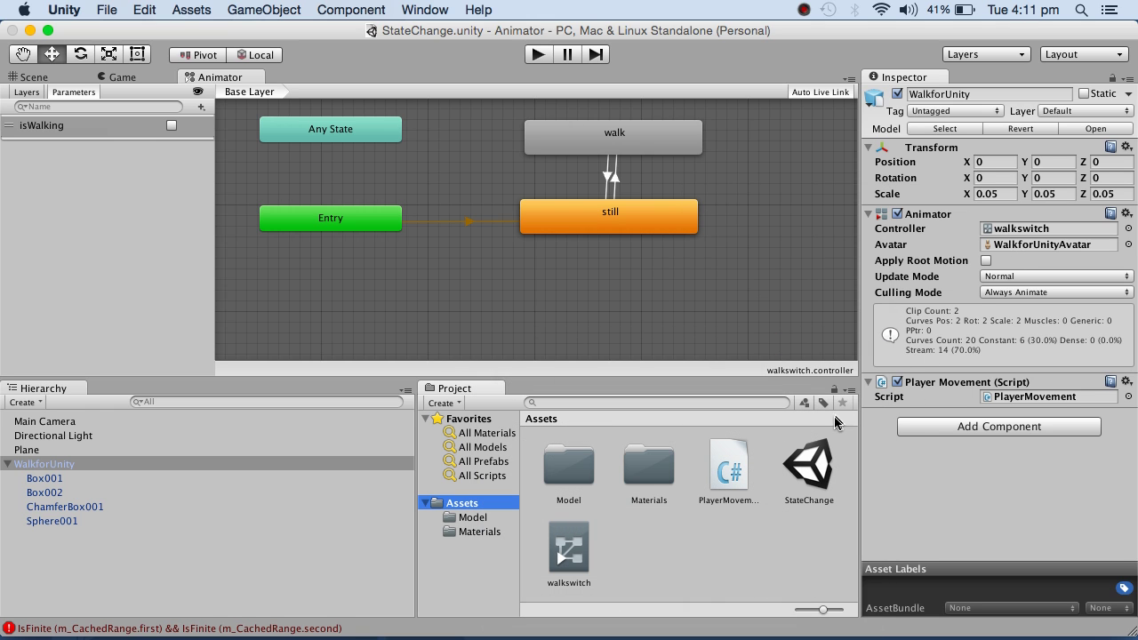
pyautogui.click(1011, 229)
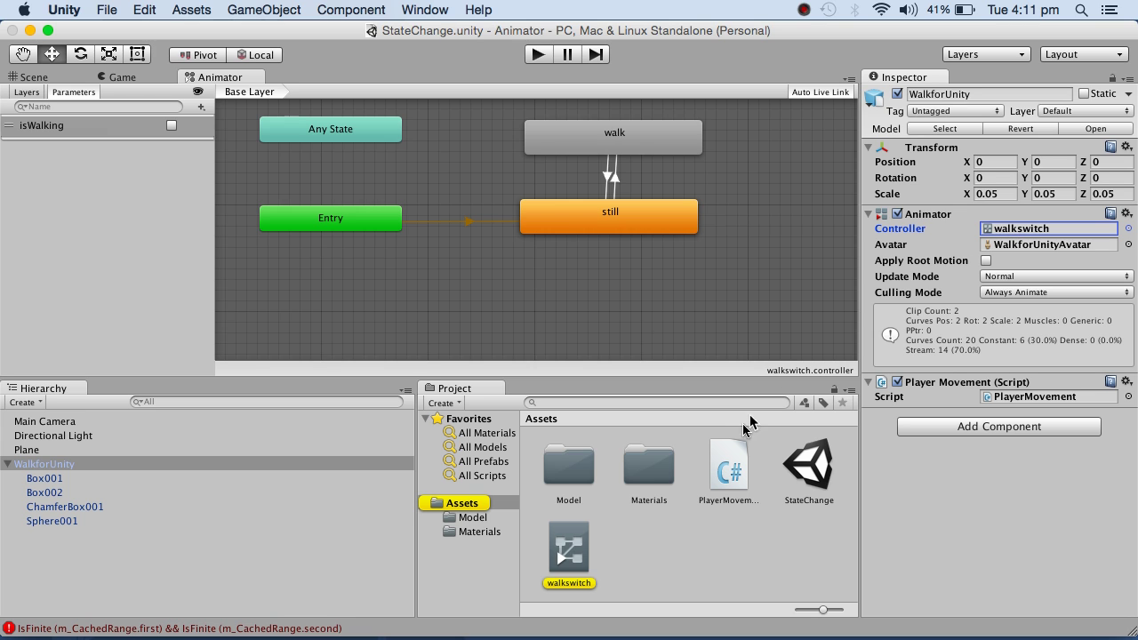
pyautogui.click(1128, 228)
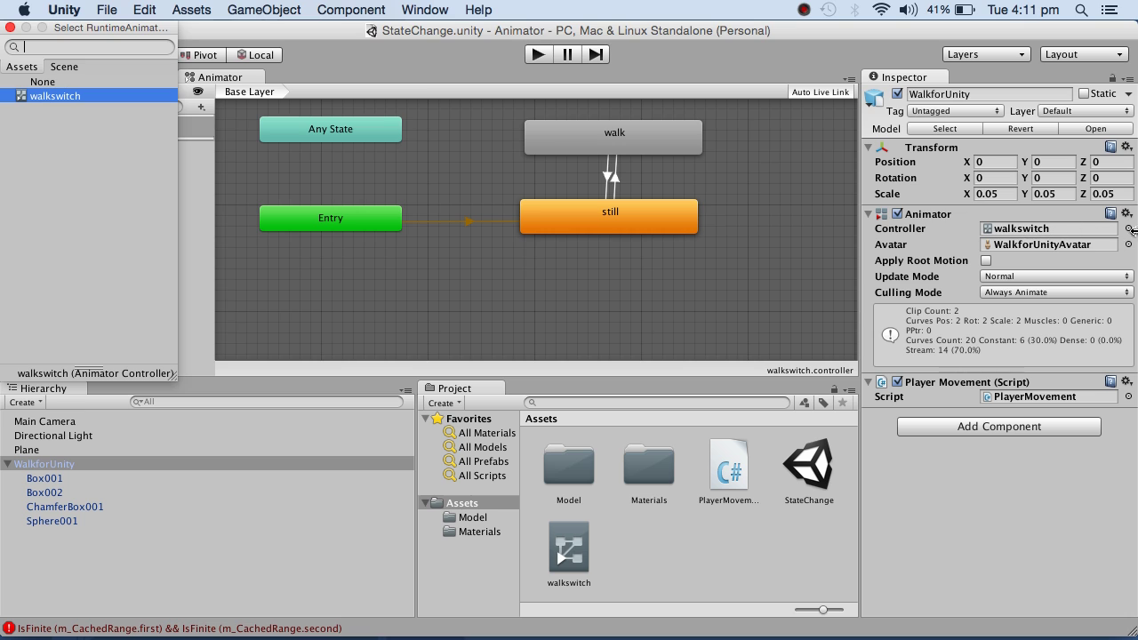
pyautogui.click(9, 28)
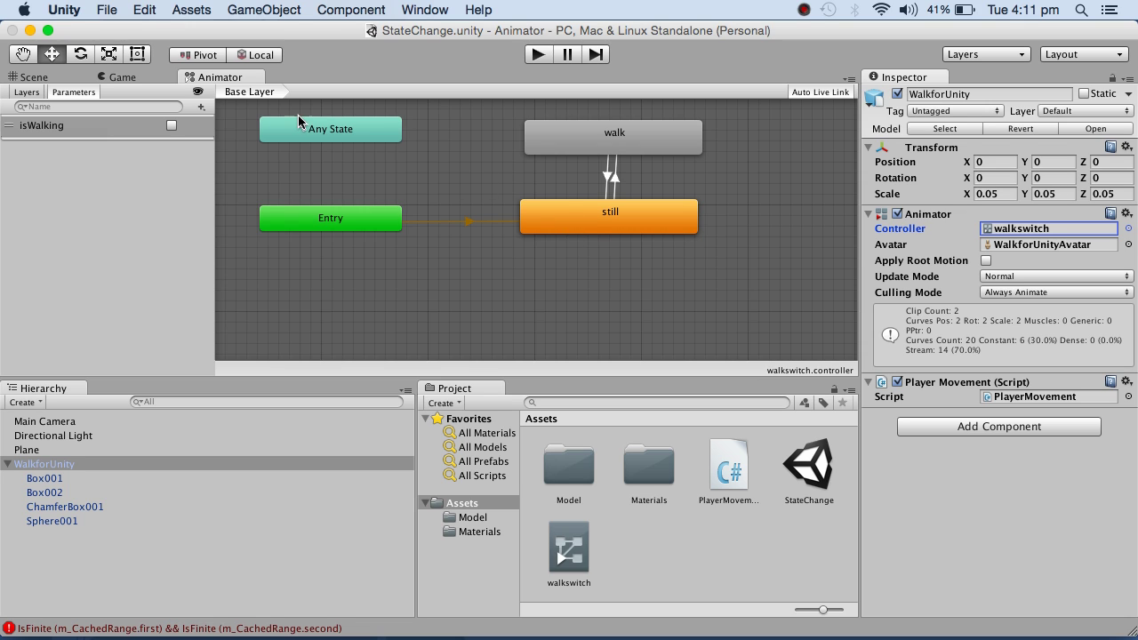
# Step: Open PlayerMovement.cs from the Assets folder in MonoDevelop
pyautogui.click(729, 466)
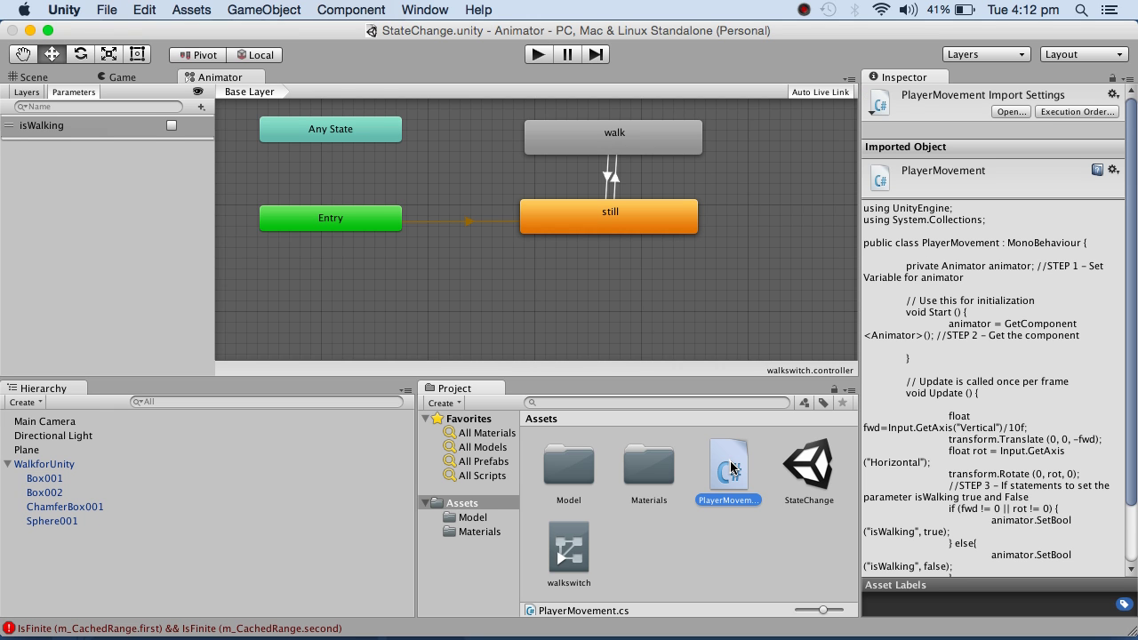
pyautogui.doubleClick(731, 467)
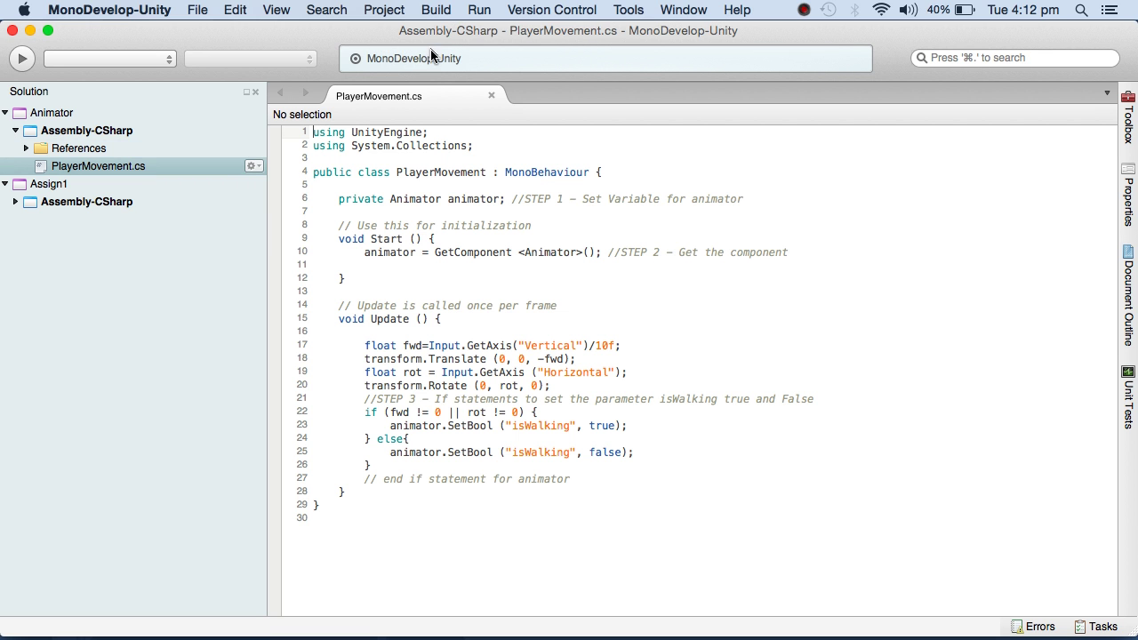
# Step: Highlight the forward-movement (lines 17–18) and rotation (lines 19–20) code, then return to Unity
pyautogui.moveTo(582, 360); pyautogui.dragTo(356, 359)
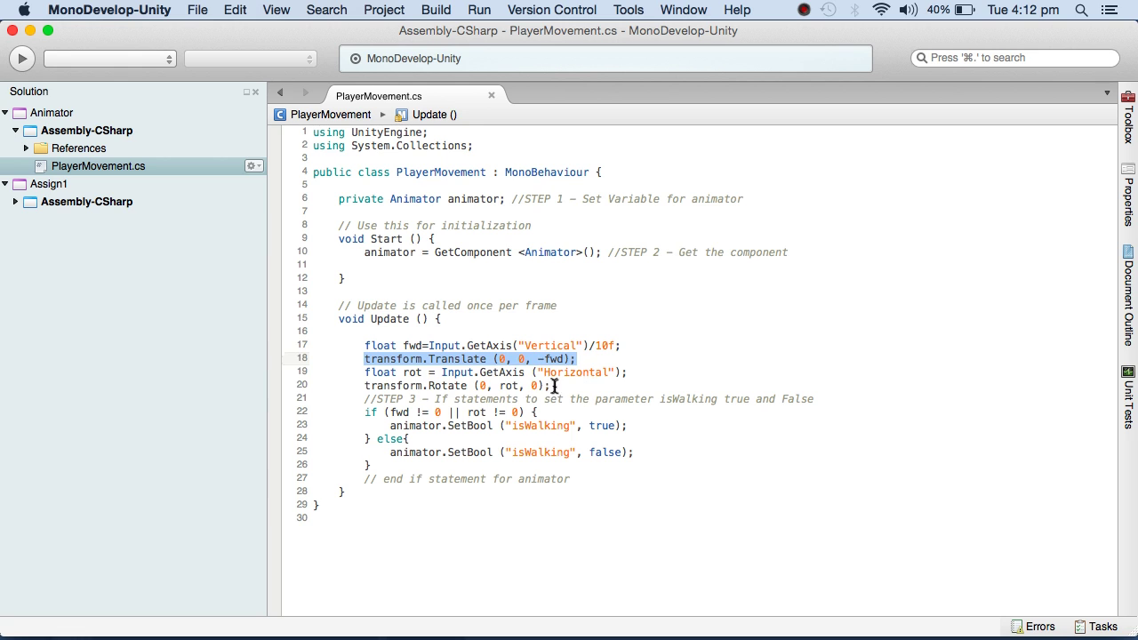
pyautogui.moveTo(551, 385); pyautogui.dragTo(365, 378)
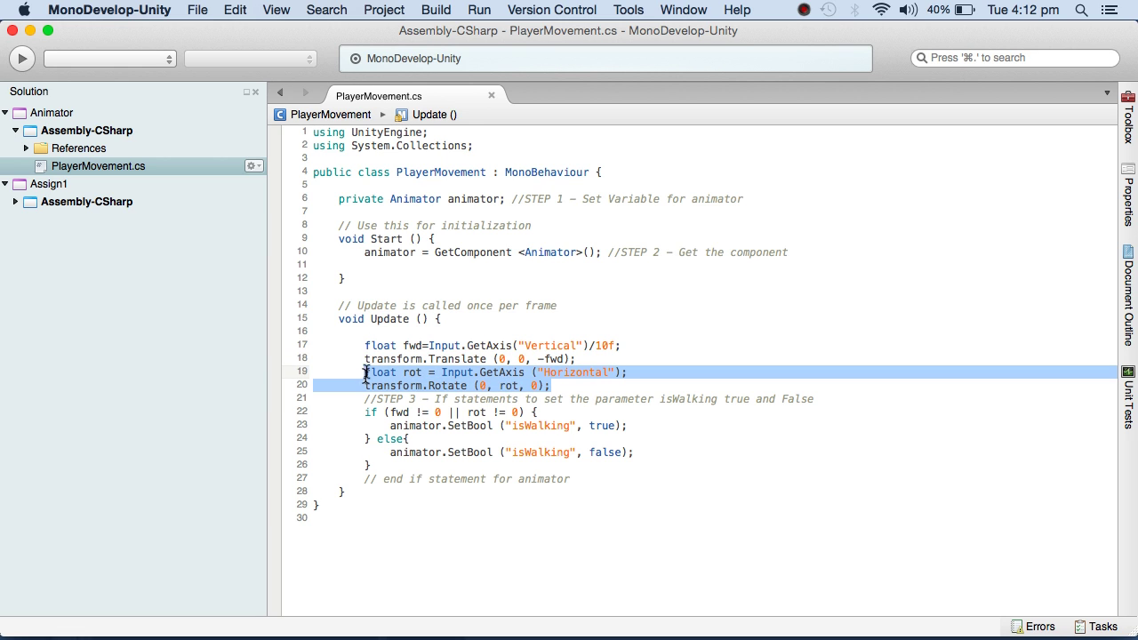
pyautogui.press('super+Tab')
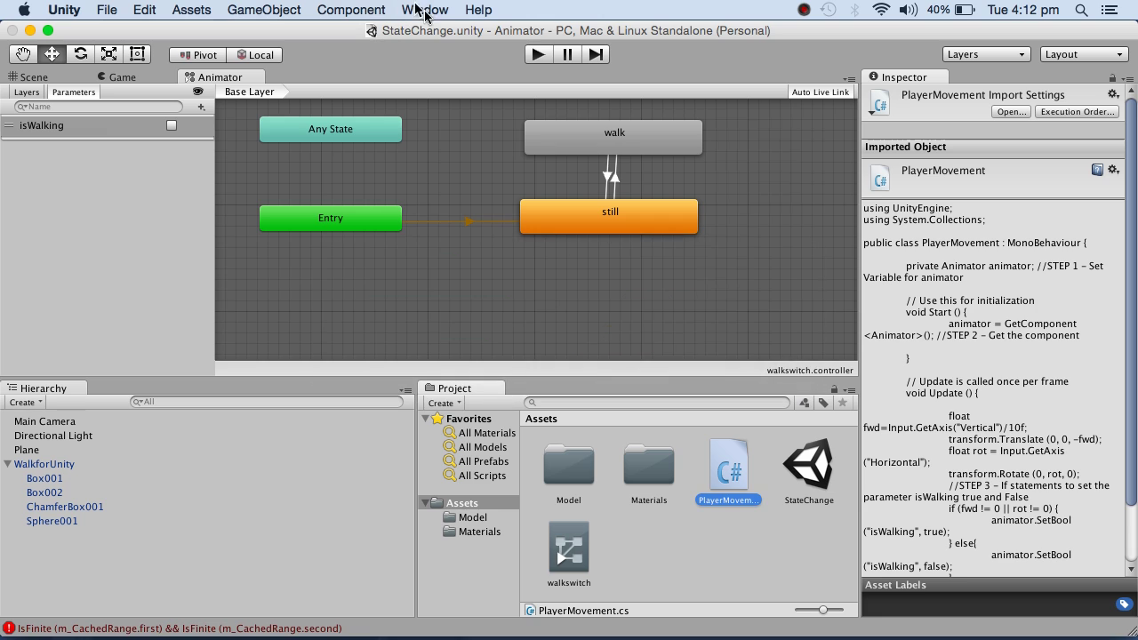
# Step: Play the scene and walk the character with the Up, Right and Down keys, then stop playback
pyautogui.click(538, 54)
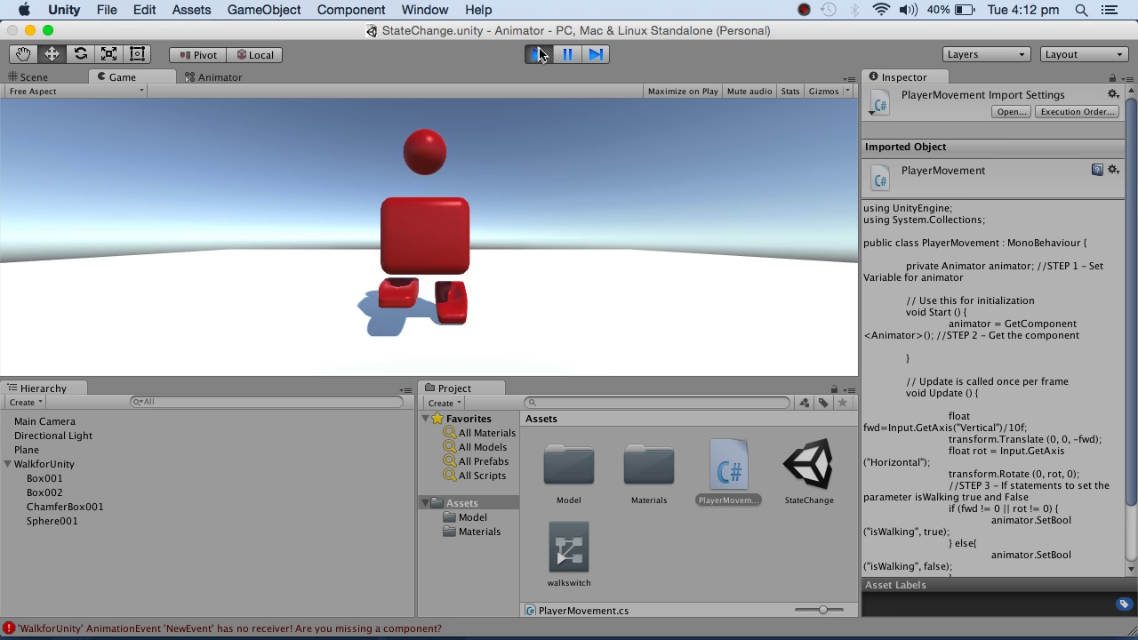
pyautogui.press('Up')
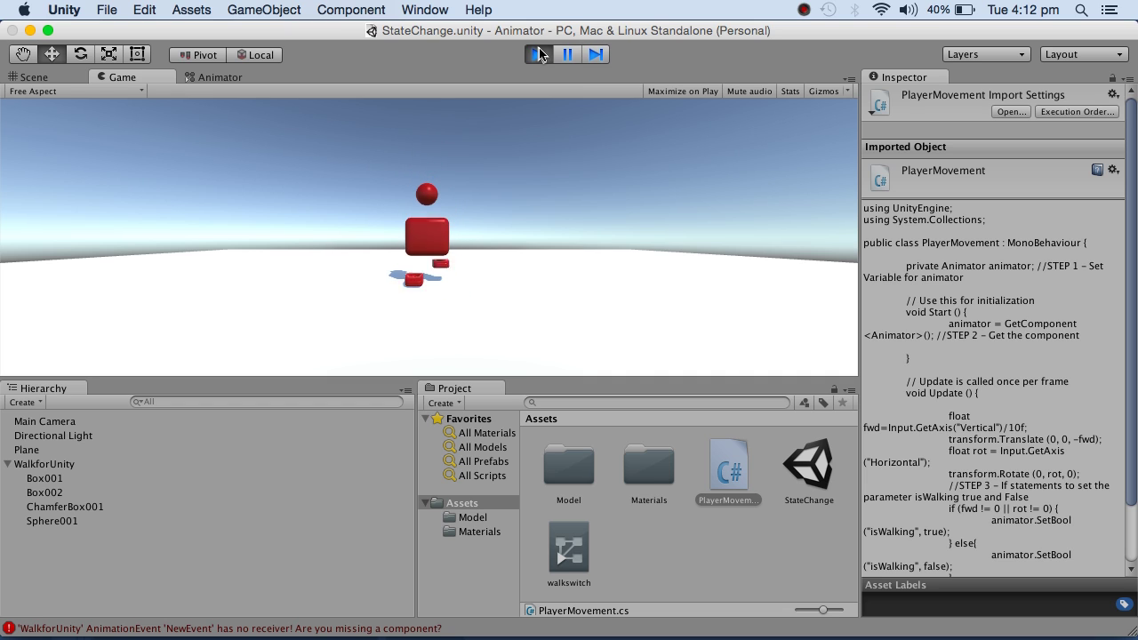
pyautogui.press('Right')
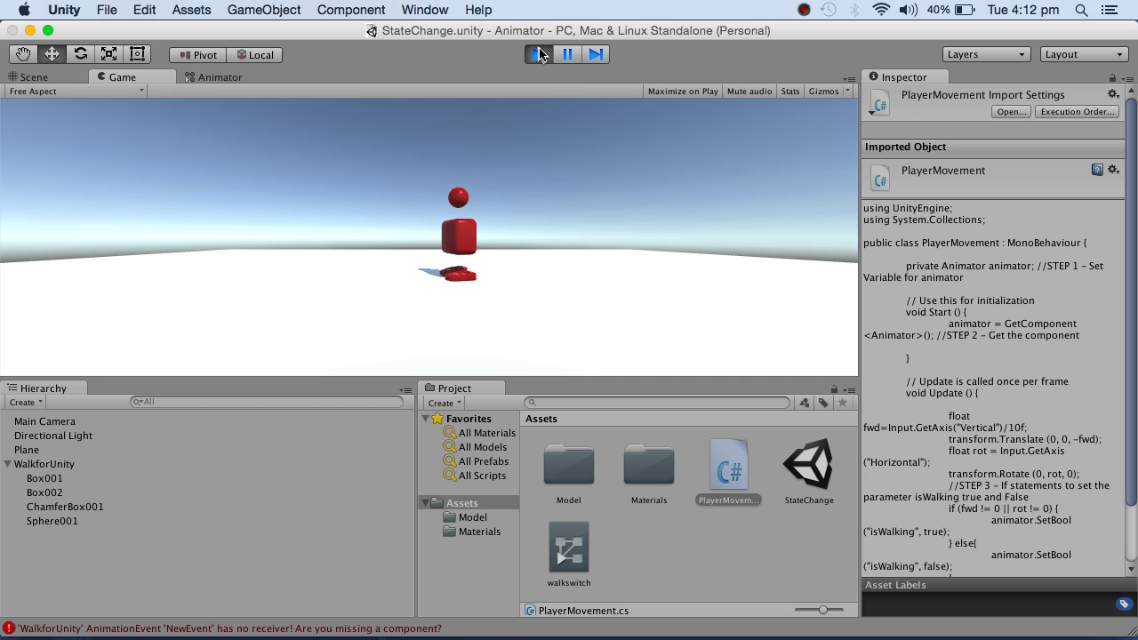
pyautogui.press('Down')
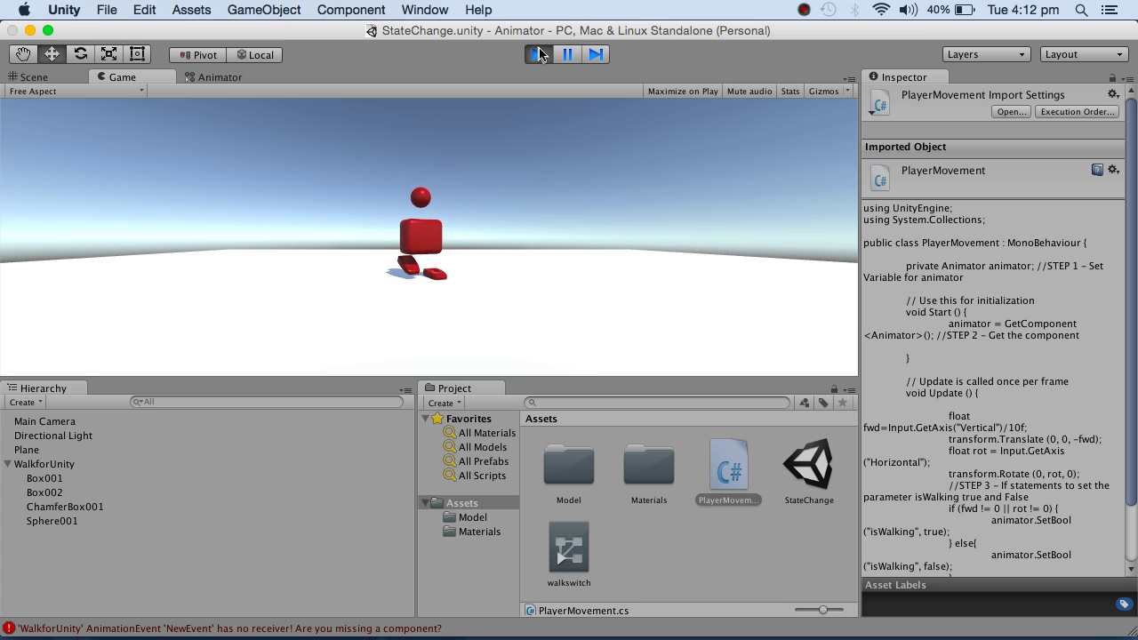
pyautogui.press('Down')
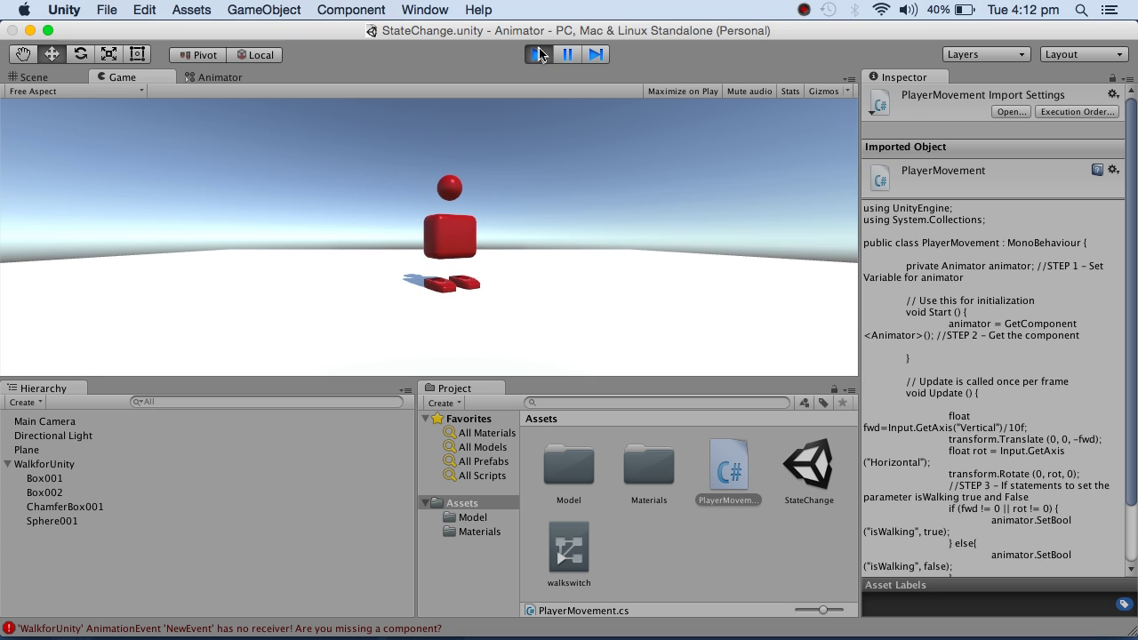
pyautogui.press('Up')
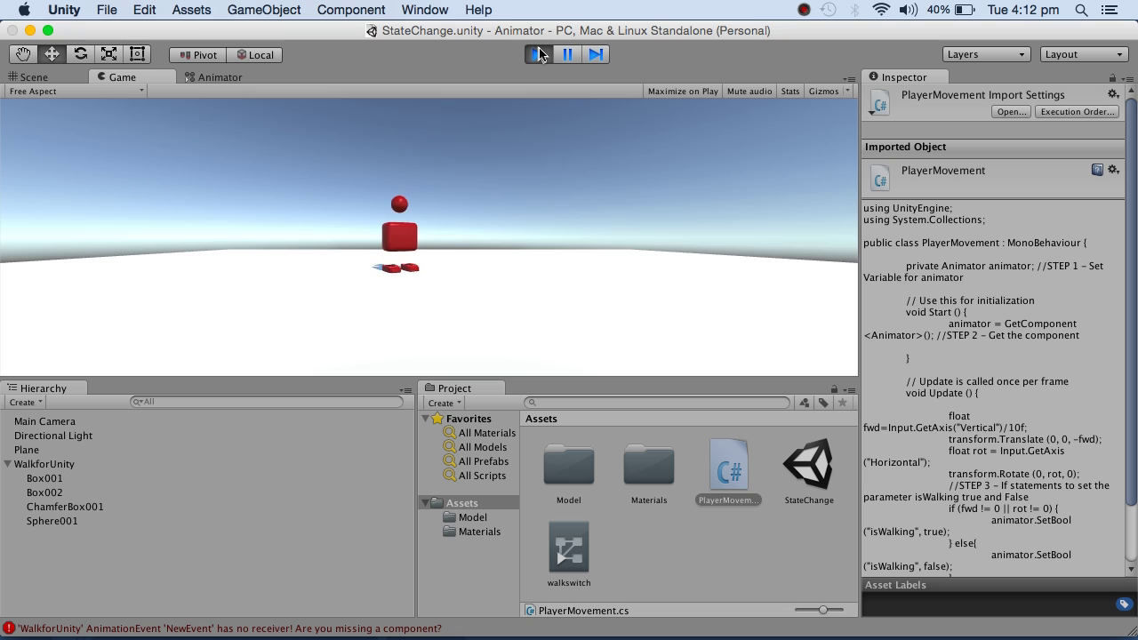
pyautogui.press('Down')
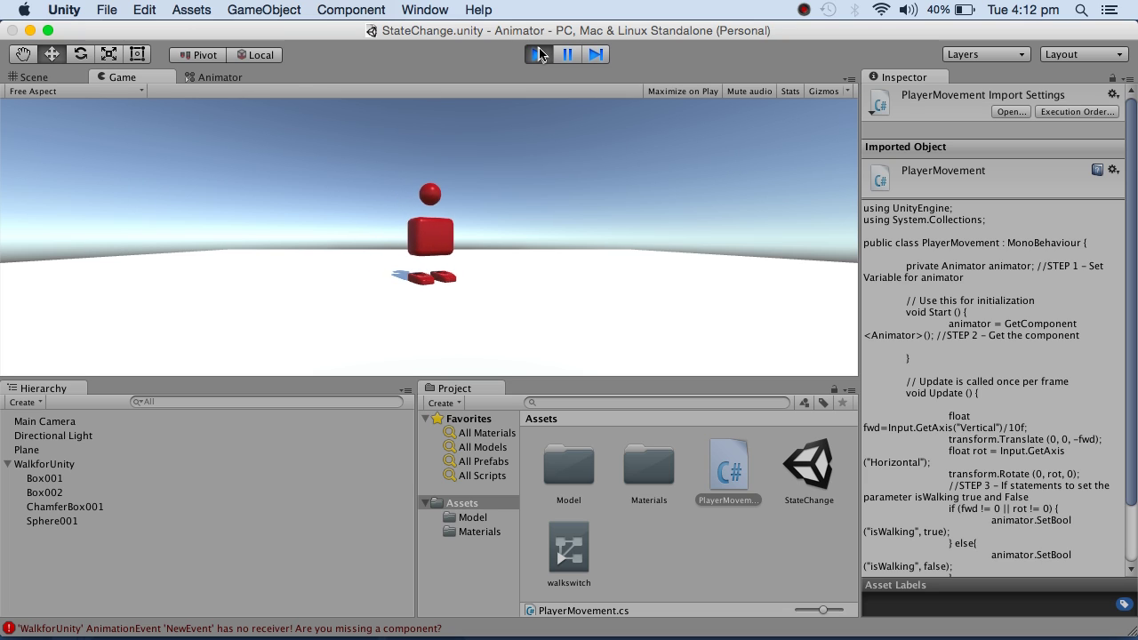
pyautogui.press('Down')
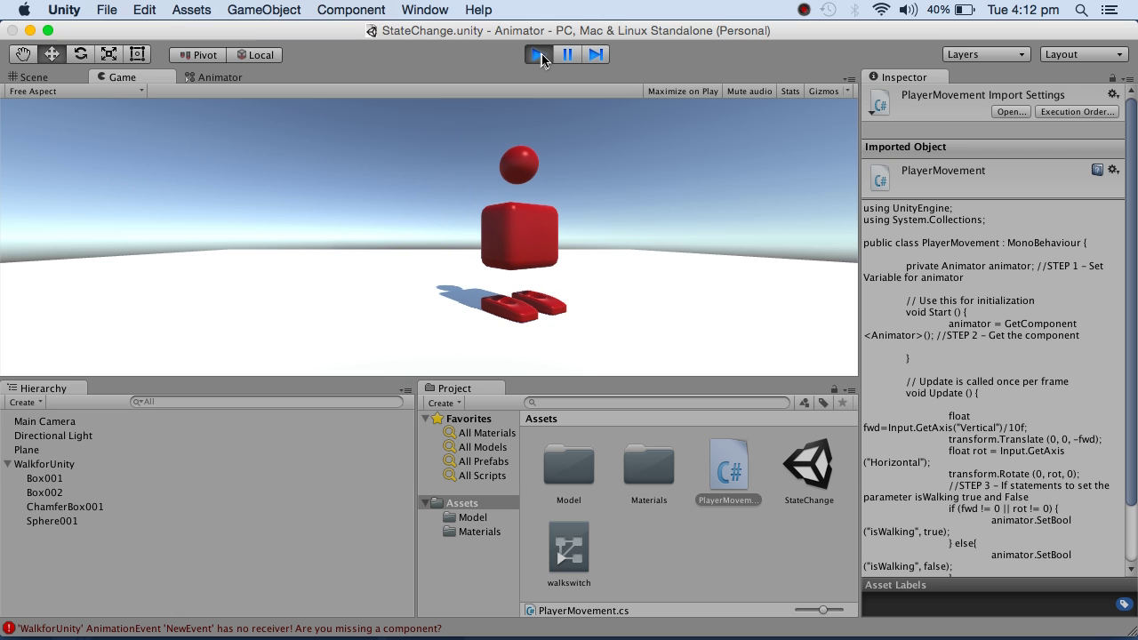
pyautogui.click(539, 55)
pyautogui.press('super+Tab')
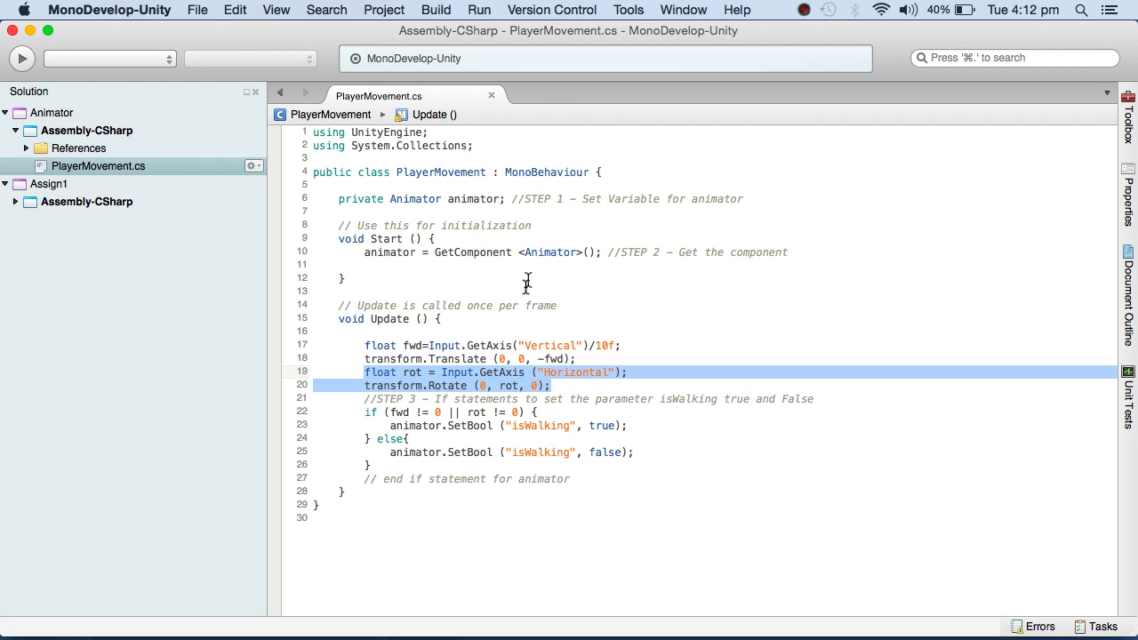
pyautogui.click(512, 395)
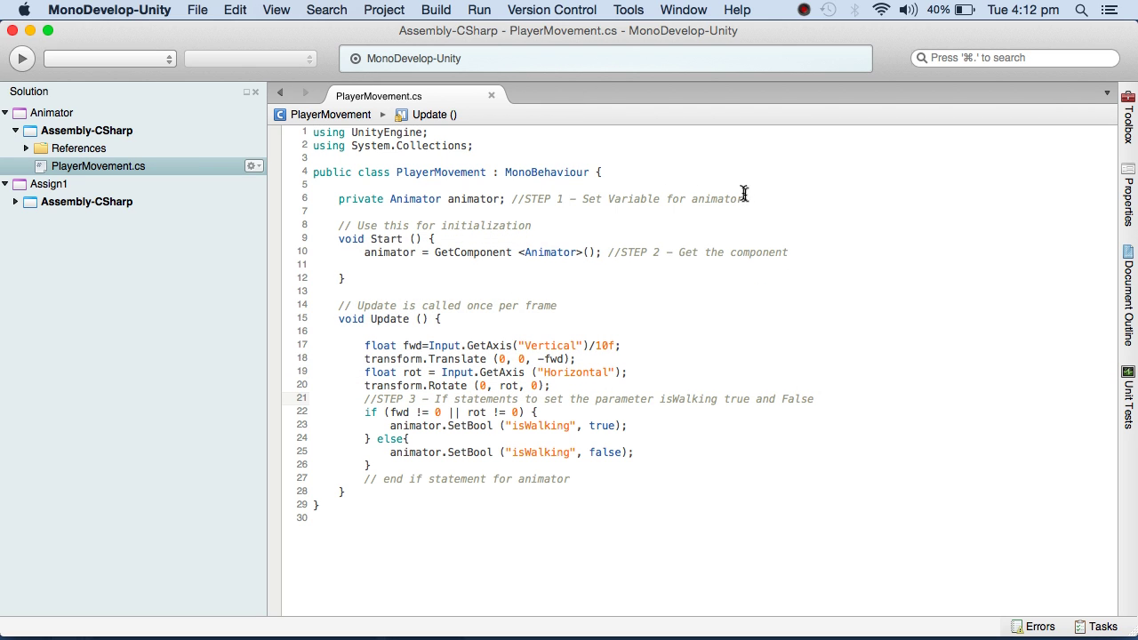
pyautogui.click(409, 222)
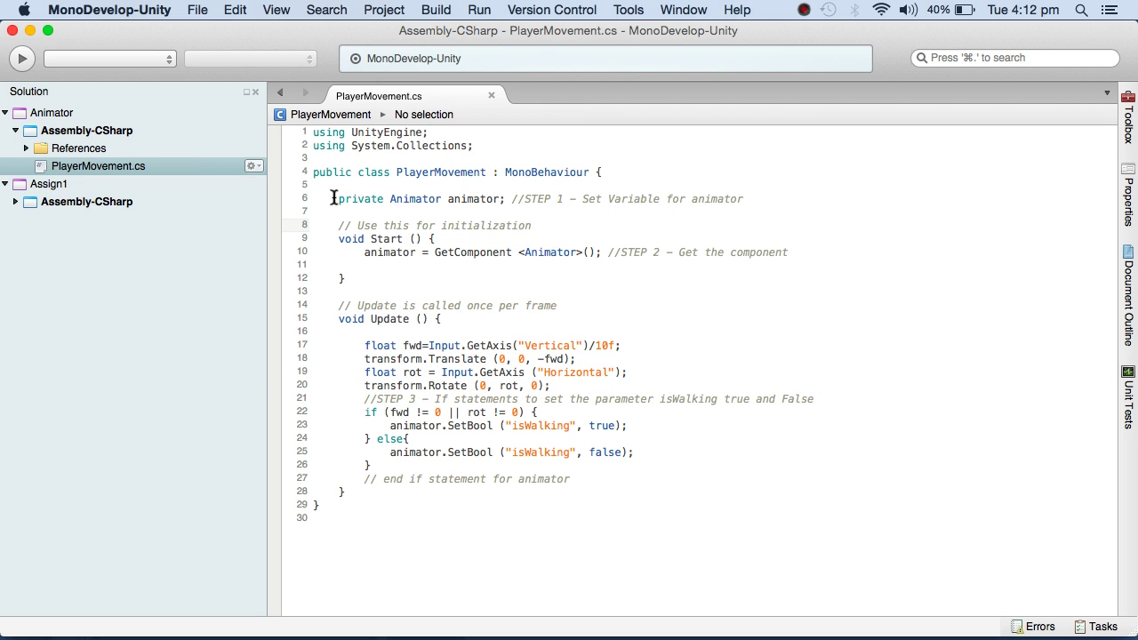
pyautogui.click(339, 197)
pyautogui.moveTo(339, 198); pyautogui.dragTo(389, 193)
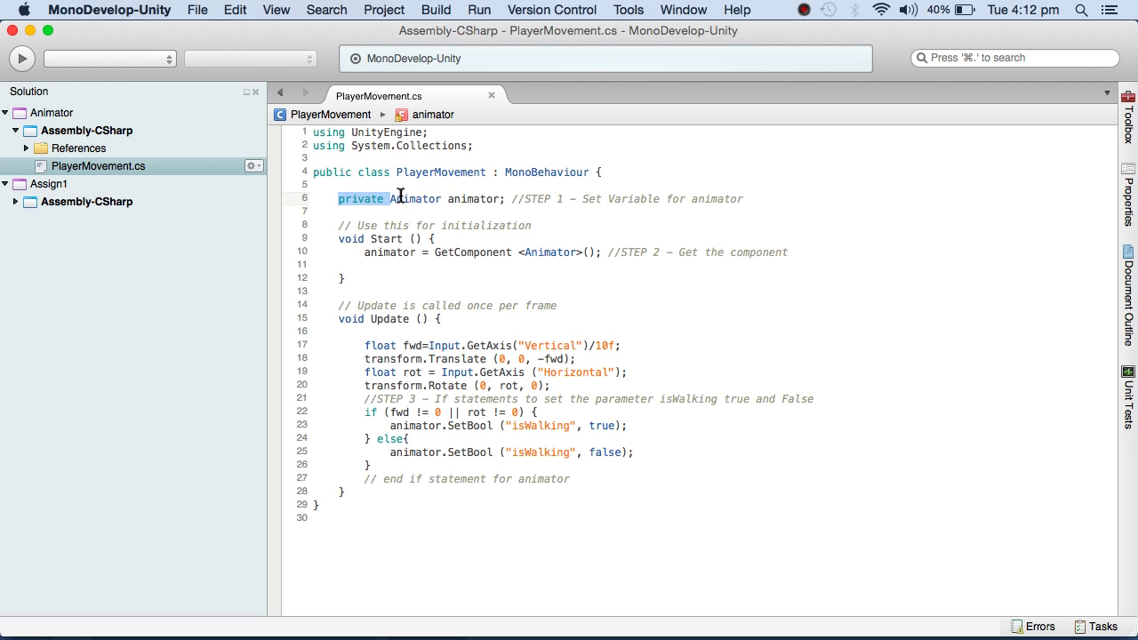
pyautogui.doubleClick(414, 198)
pyautogui.doubleClick(470, 198)
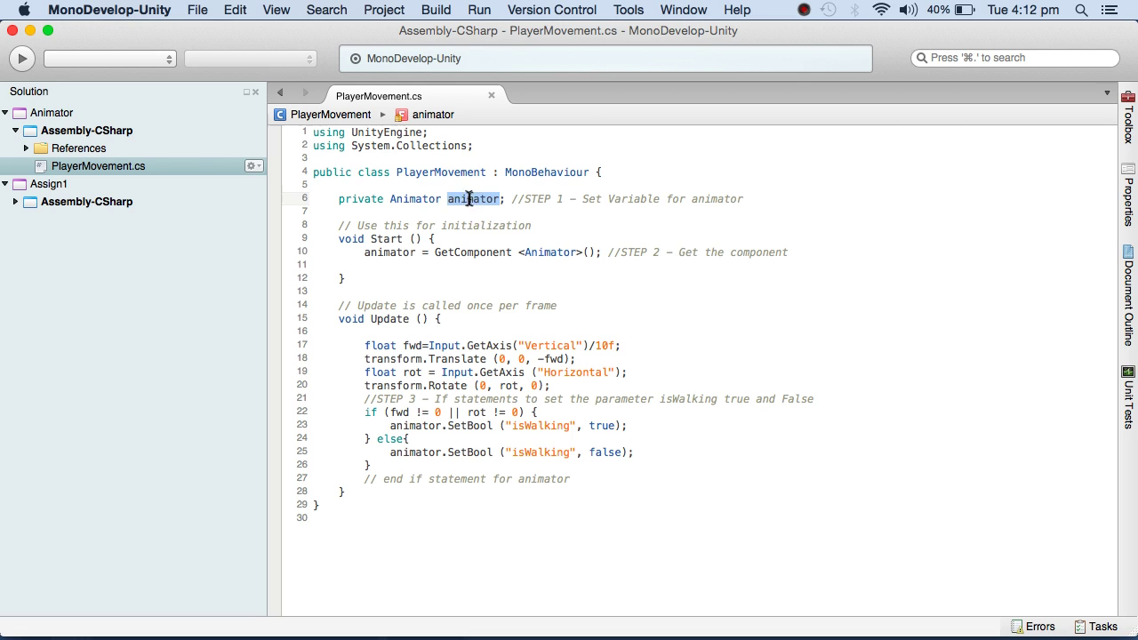
pyautogui.doubleClick(421, 199)
pyautogui.moveTo(423, 201)
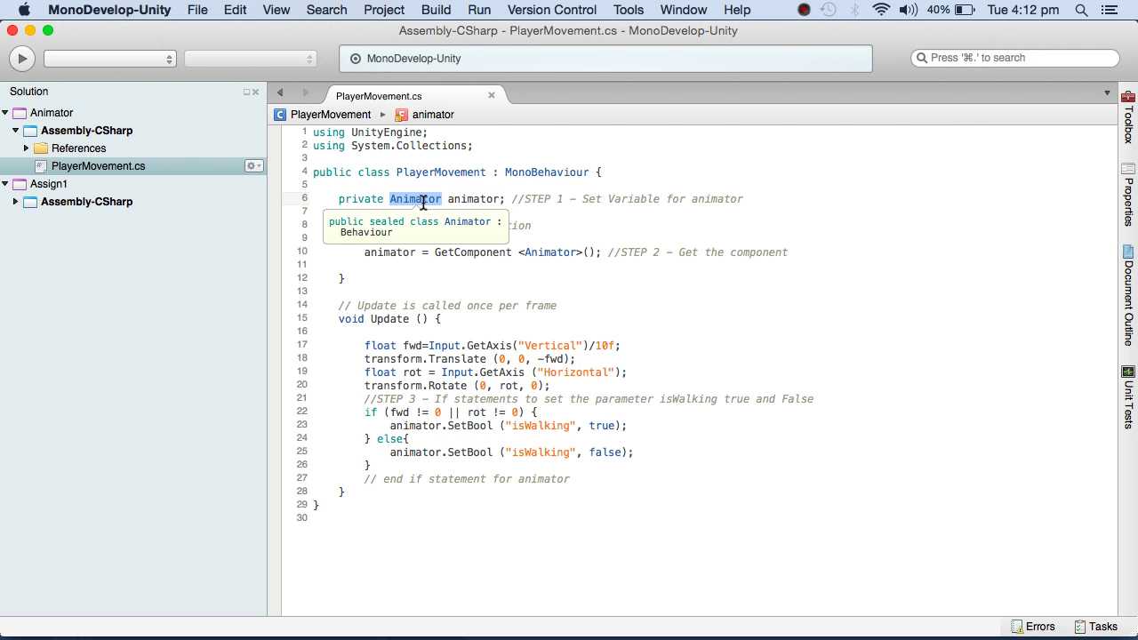
pyautogui.doubleClick(461, 199)
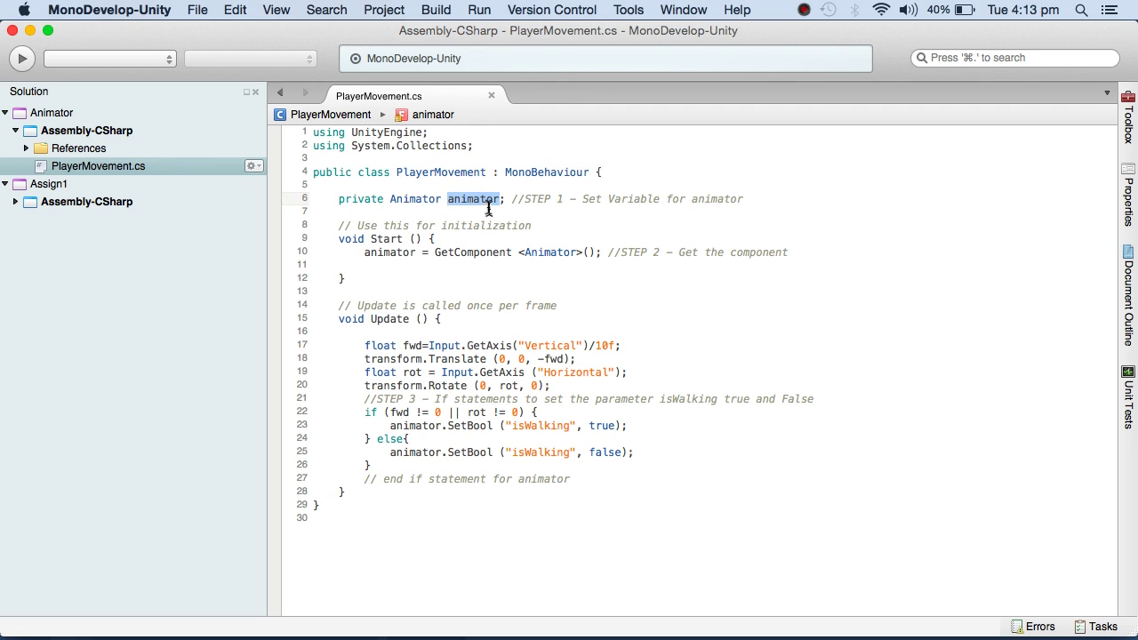
pyautogui.doubleClick(412, 199)
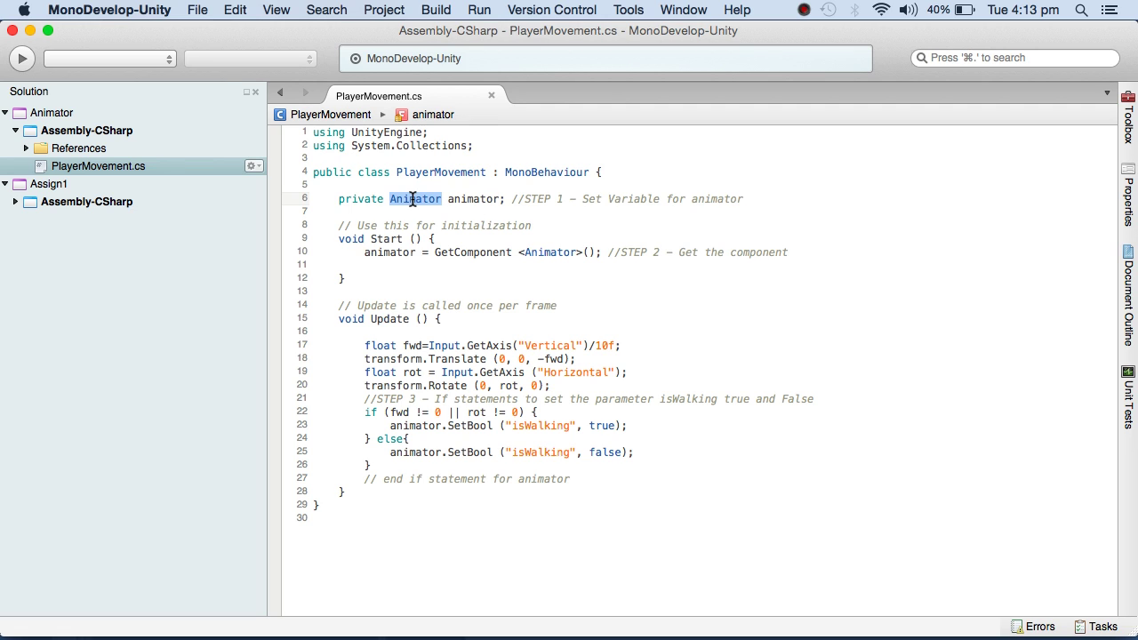
pyautogui.doubleClick(390, 252)
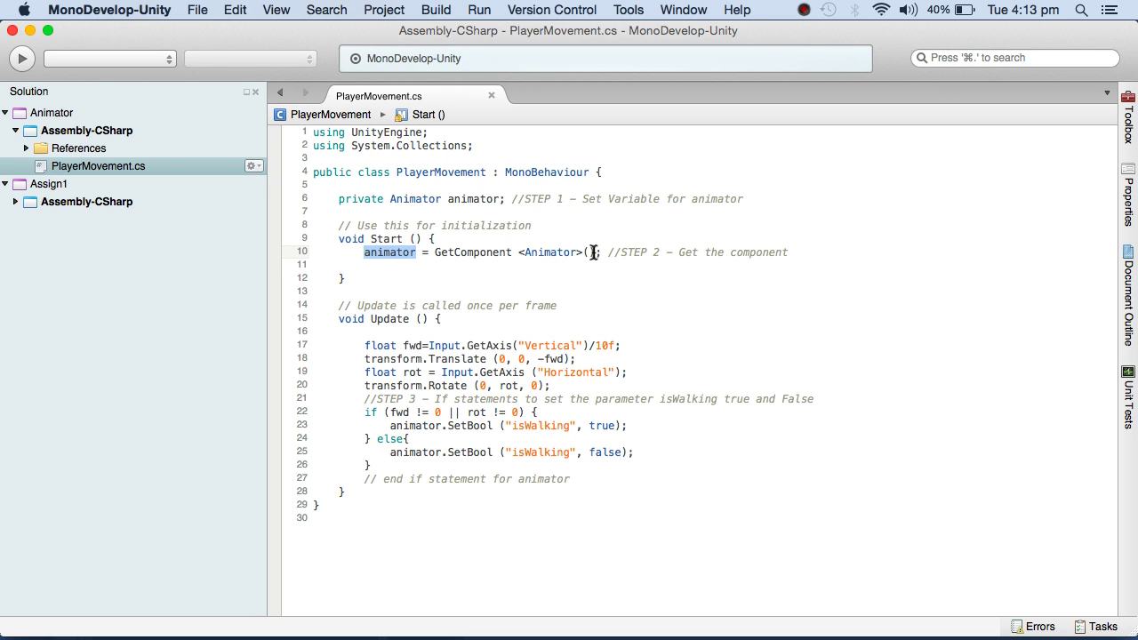
pyautogui.moveTo(593, 252); pyautogui.dragTo(436, 253)
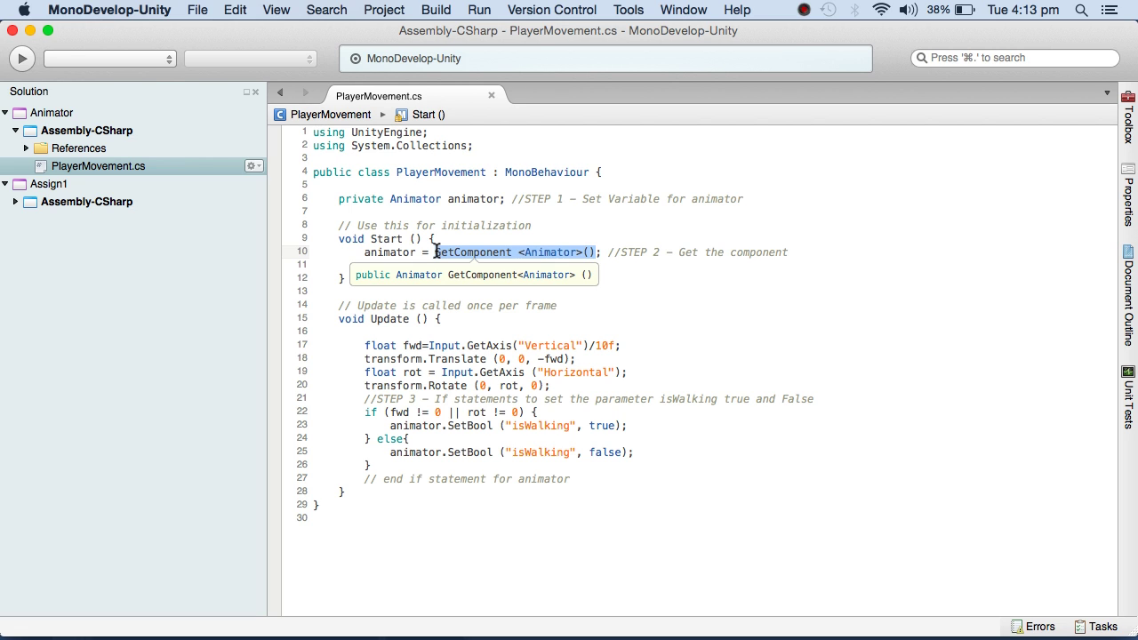
pyautogui.click(471, 268)
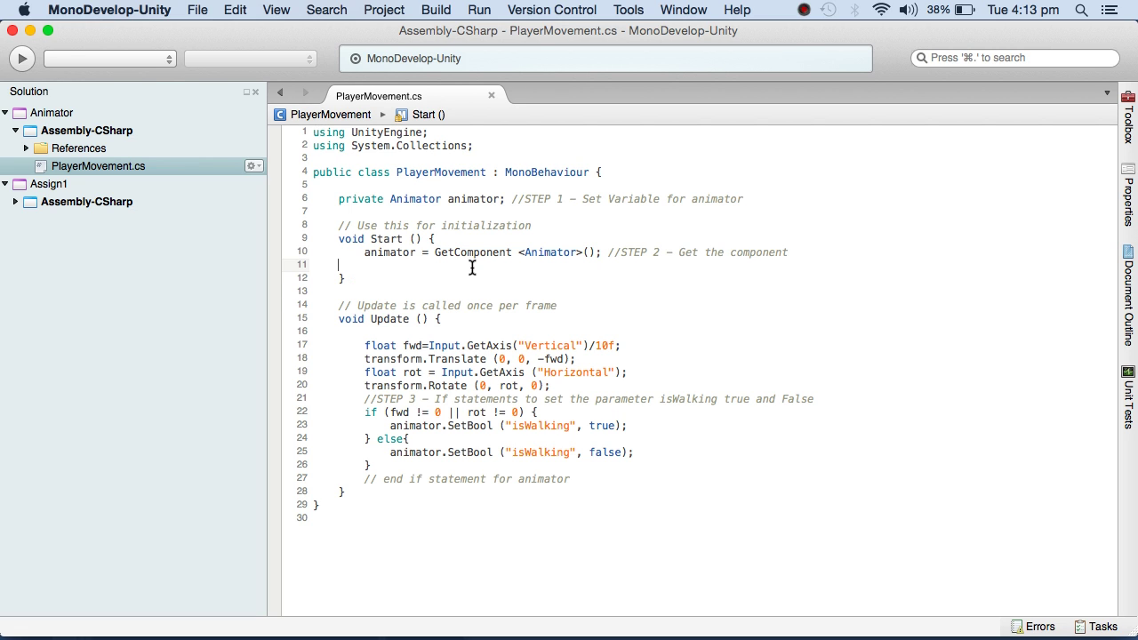
pyautogui.moveTo(808, 252); pyautogui.dragTo(320, 252)
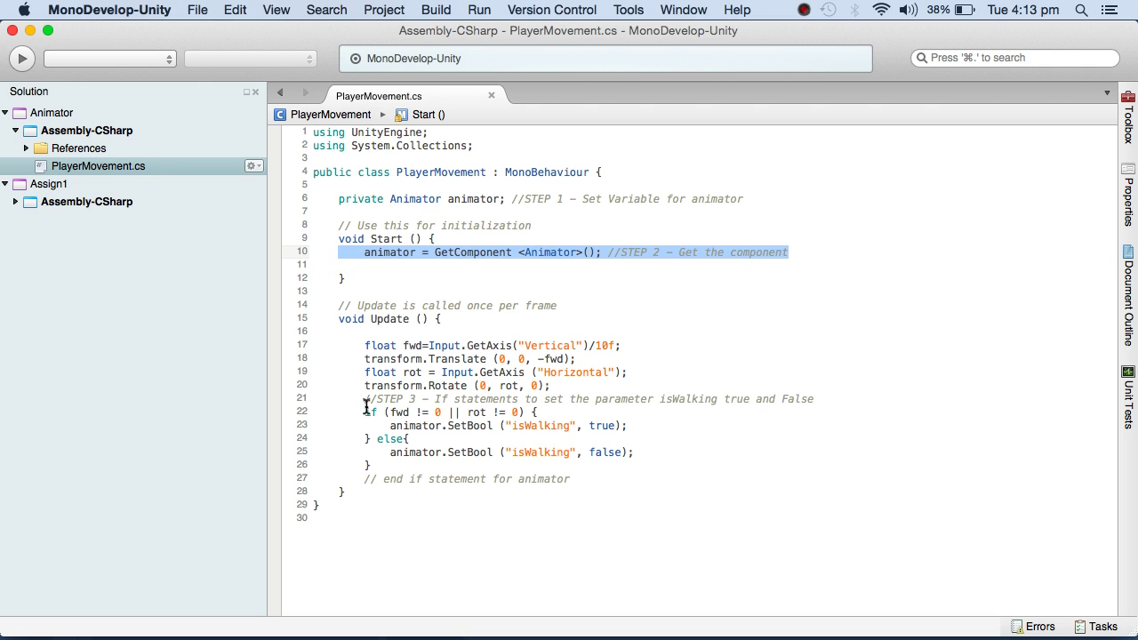
pyautogui.moveTo(365, 412); pyautogui.dragTo(416, 412)
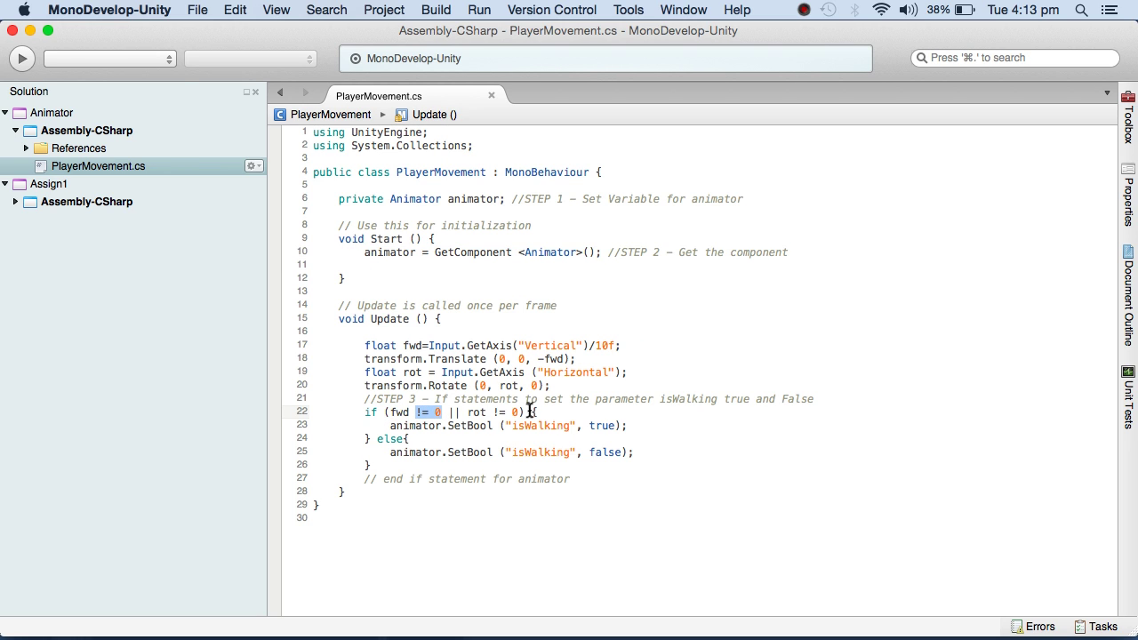
pyautogui.moveTo(521, 412); pyautogui.dragTo(392, 413)
pyautogui.click(415, 428)
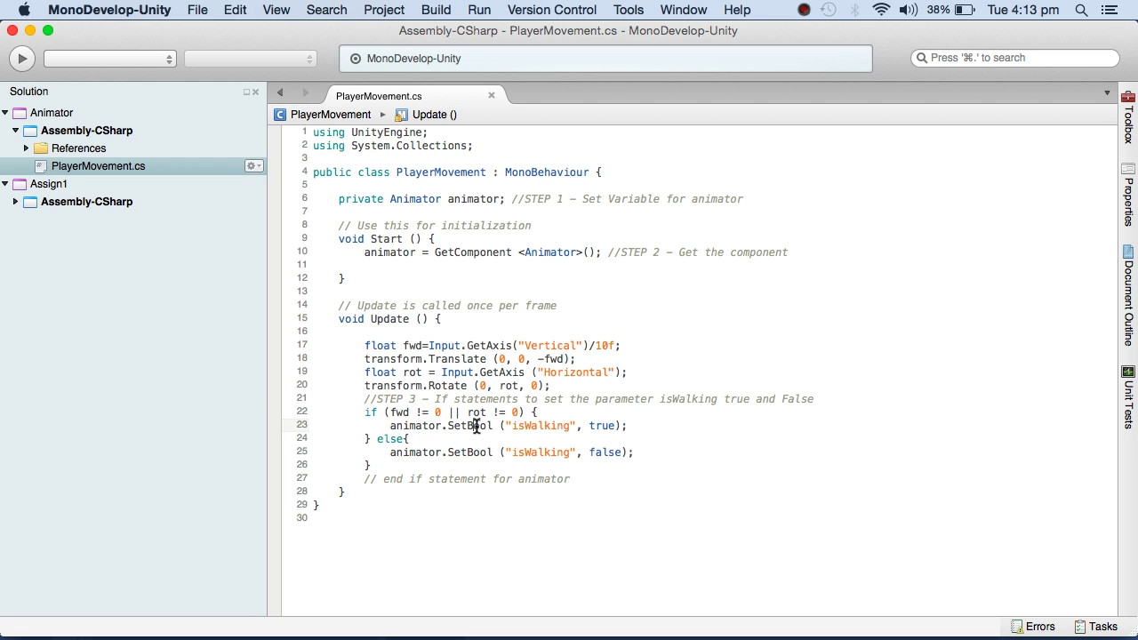
pyautogui.moveTo(502, 425); pyautogui.dragTo(447, 426)
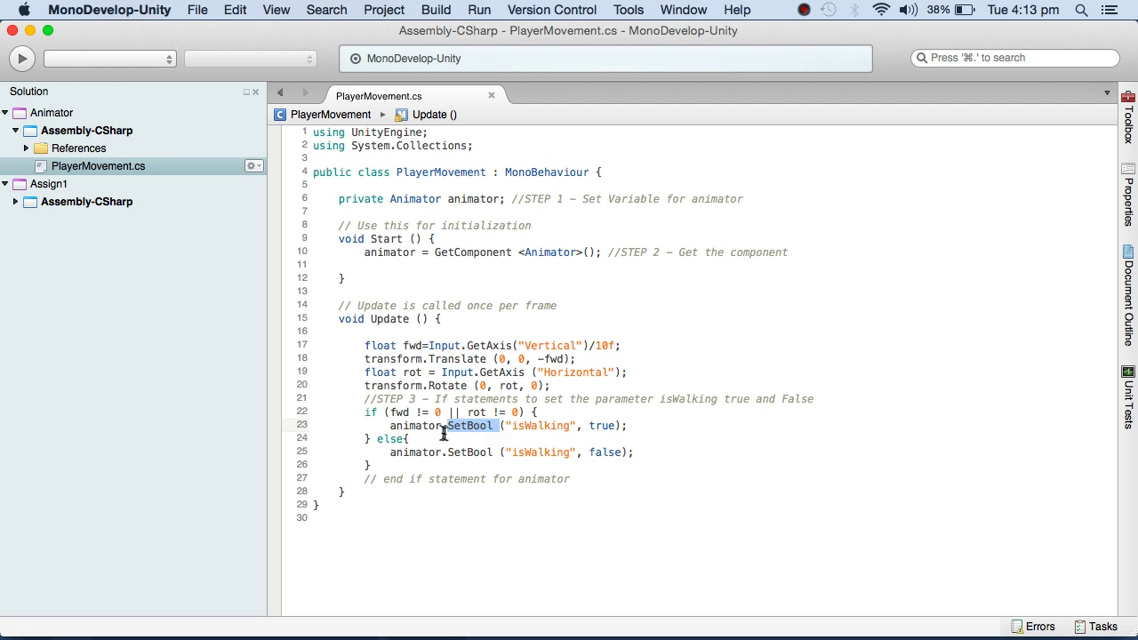
pyautogui.moveTo(571, 426); pyautogui.dragTo(511, 428)
pyautogui.click(614, 425)
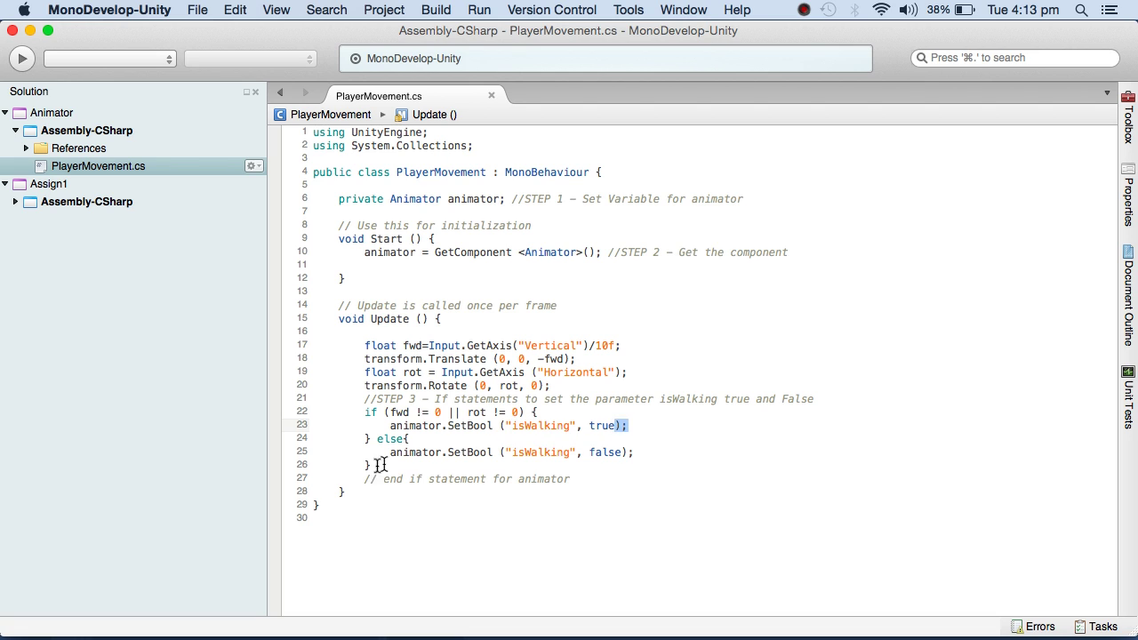
pyautogui.click(398, 439)
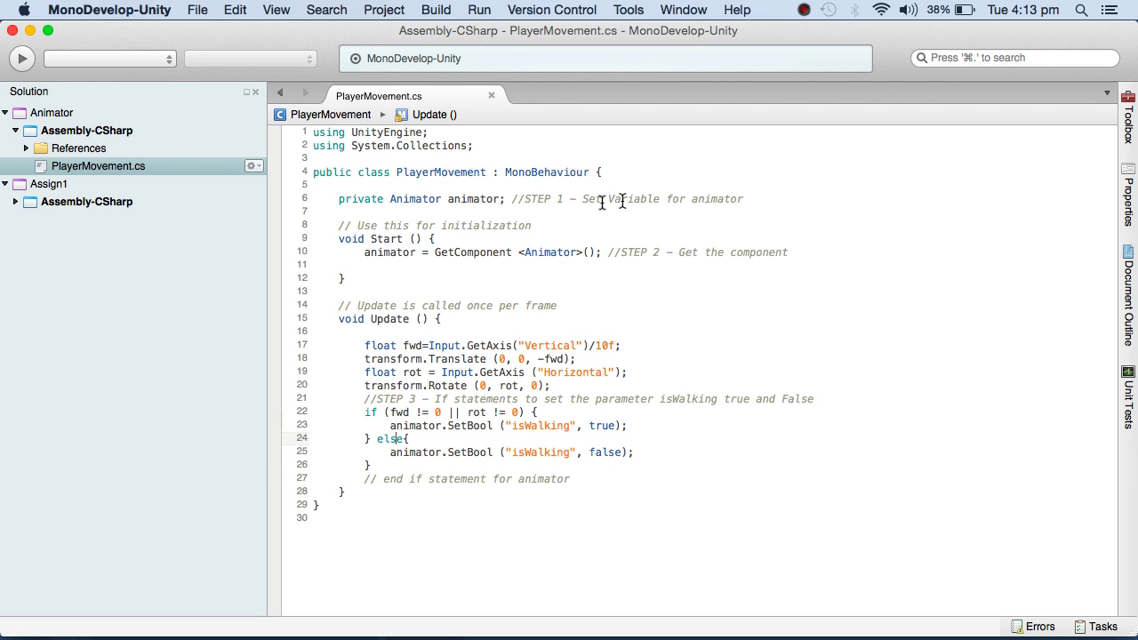
pyautogui.click(531, 196)
pyautogui.doubleClick(531, 196)
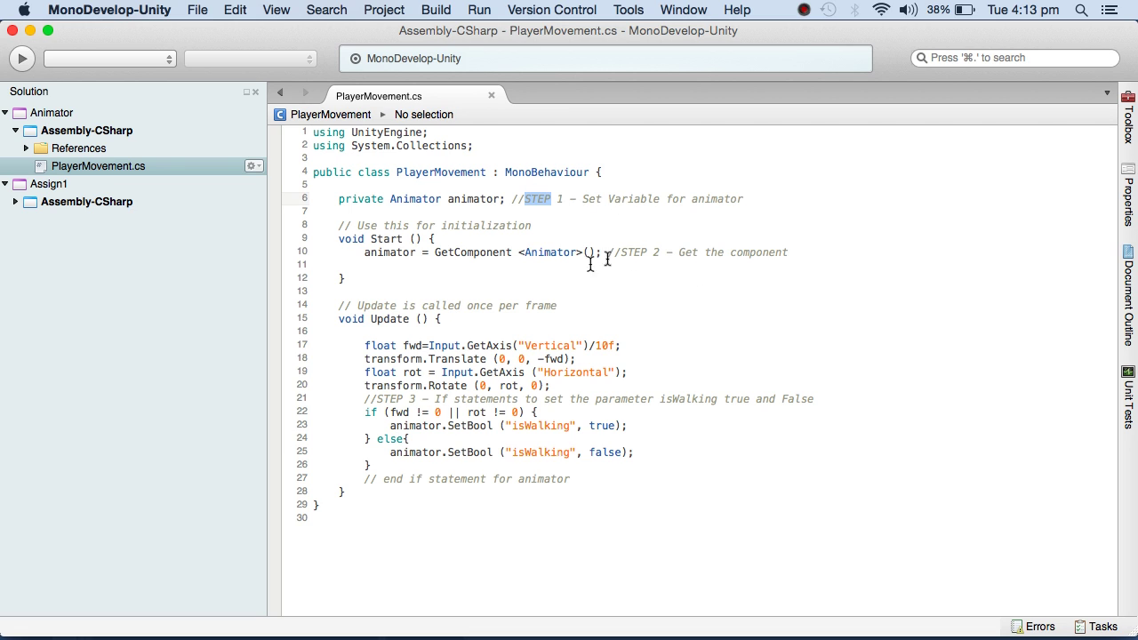
pyautogui.moveTo(338, 203); pyautogui.dragTo(576, 186)
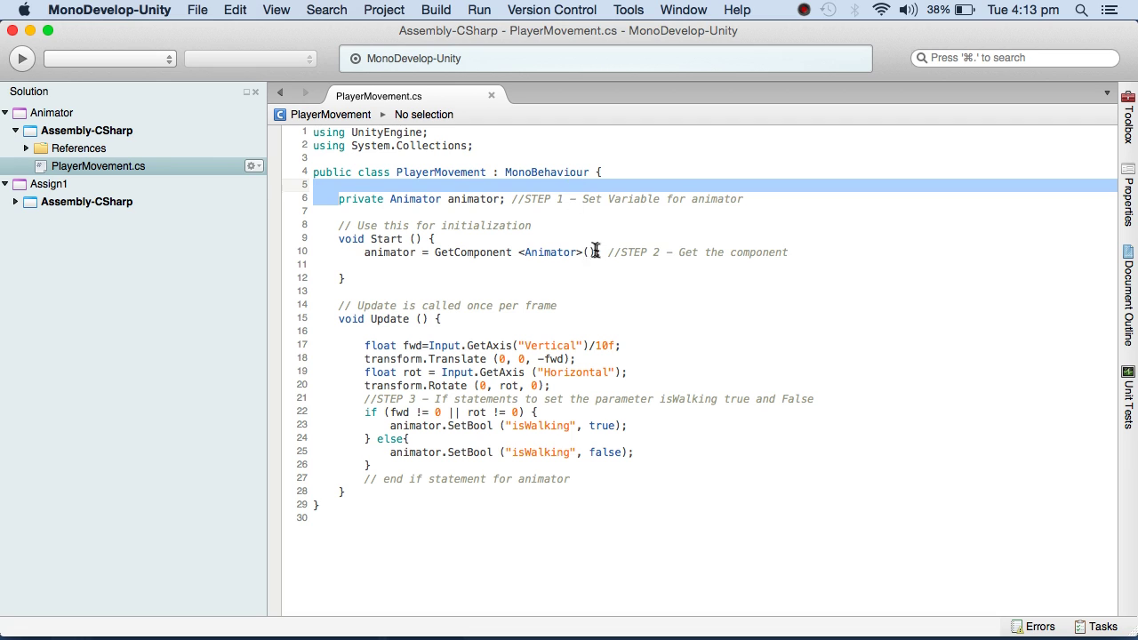
pyautogui.moveTo(601, 251); pyautogui.dragTo(397, 252)
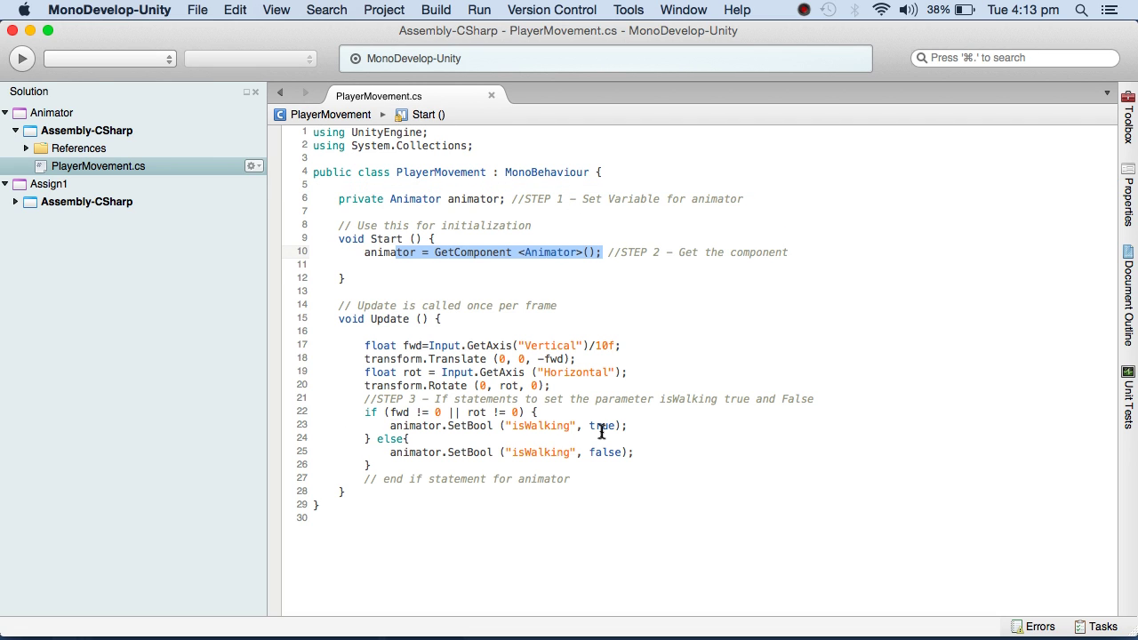